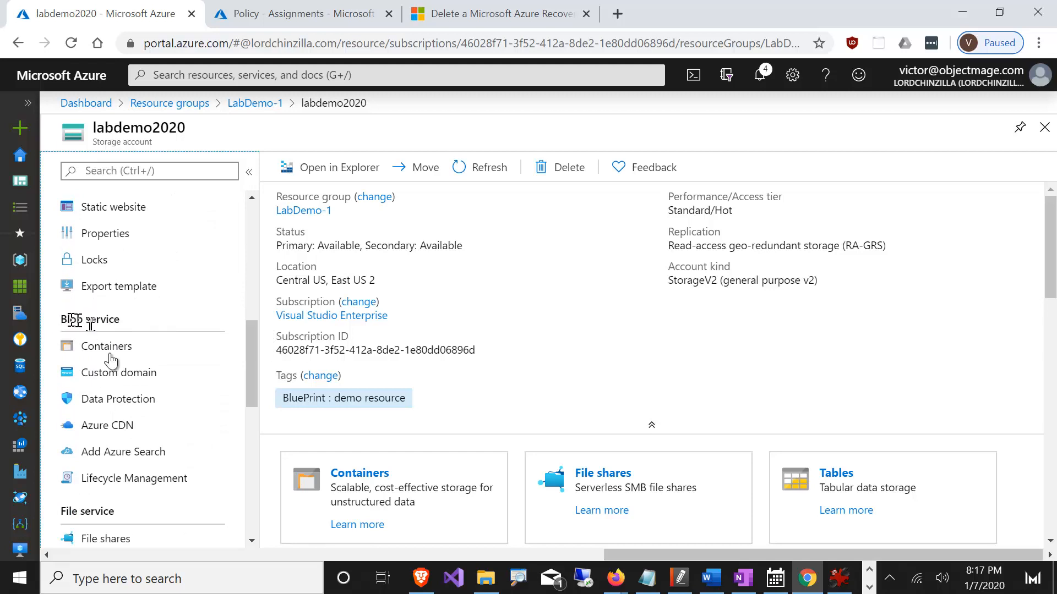
Enable blob soft delete for the labdemo2020 storage account with a 14-day retention and save the setting
click(114, 401)
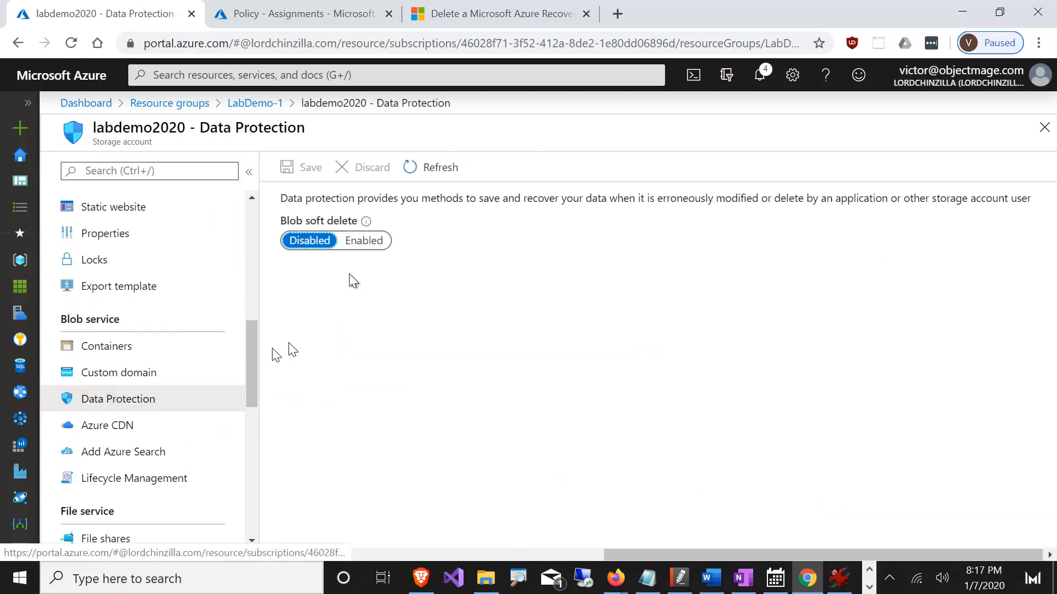
click(358, 243)
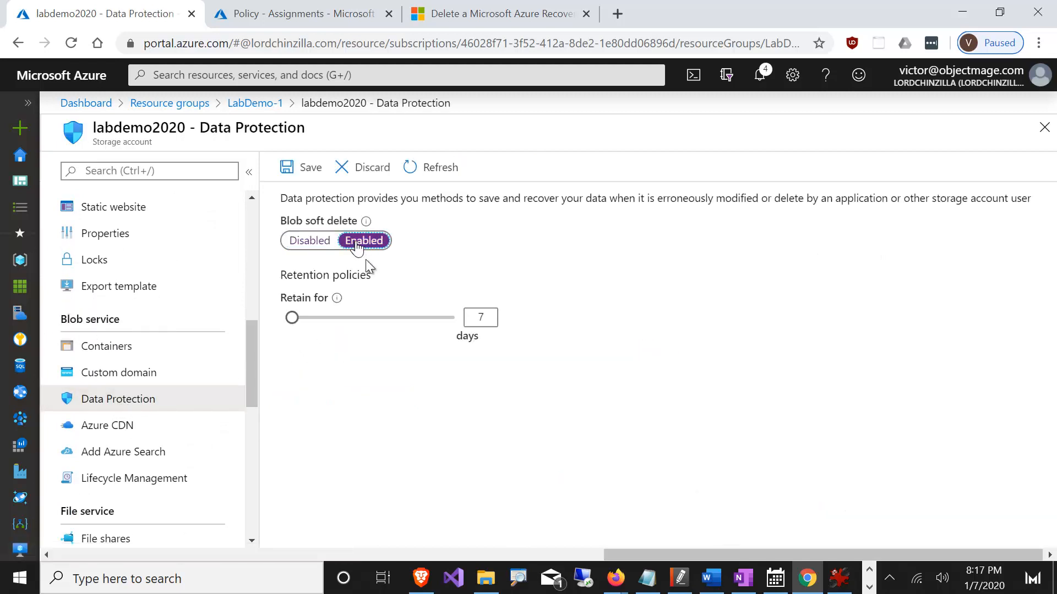
double_click(479, 316)
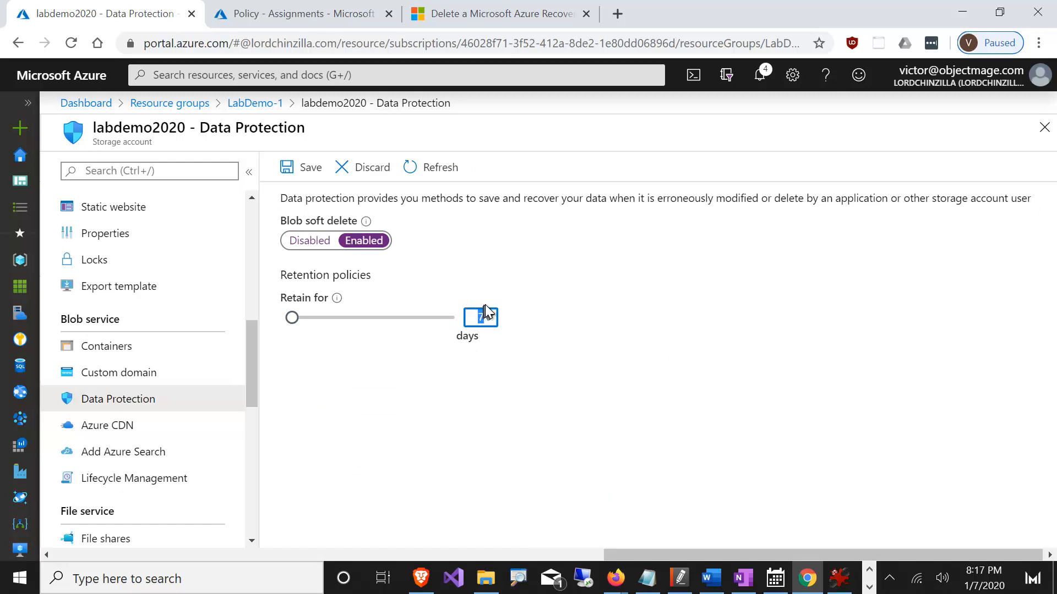
click(304, 169)
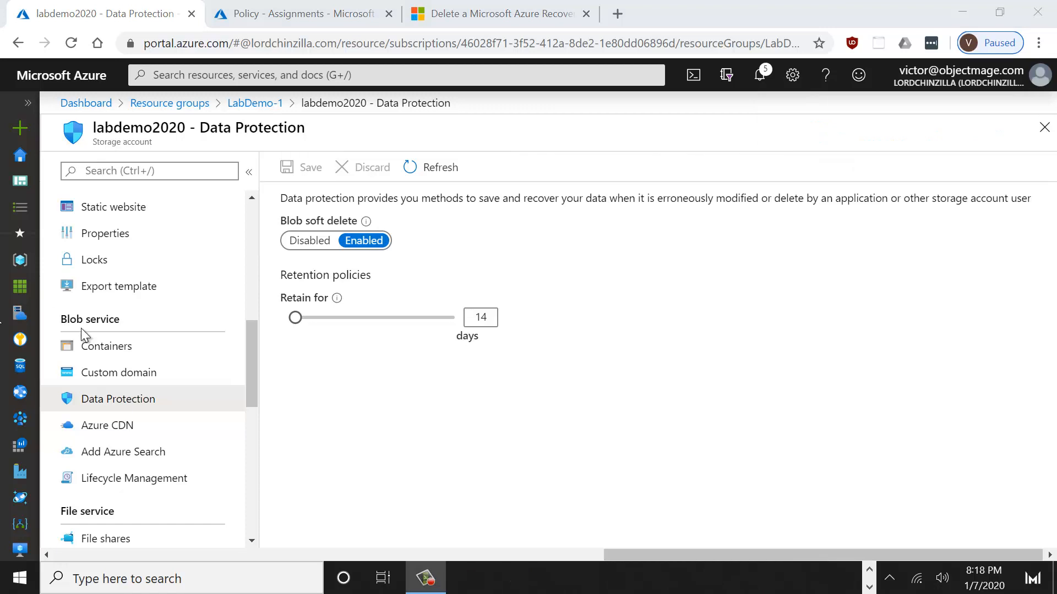
Create a blob container named demo with the access level Container (anonymous read access for containers and blobs)
click(133, 348)
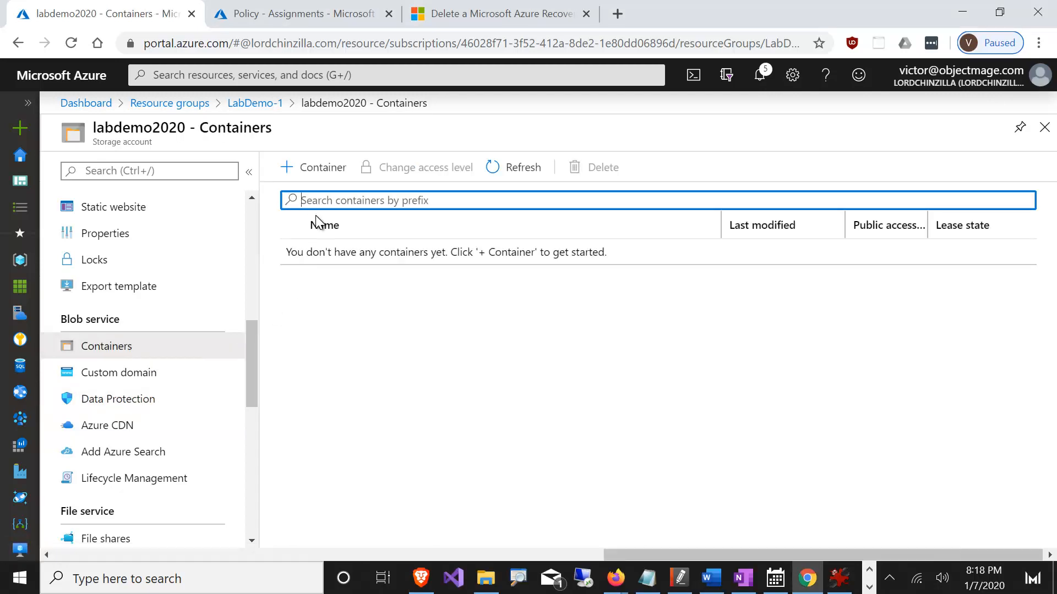
click(327, 177)
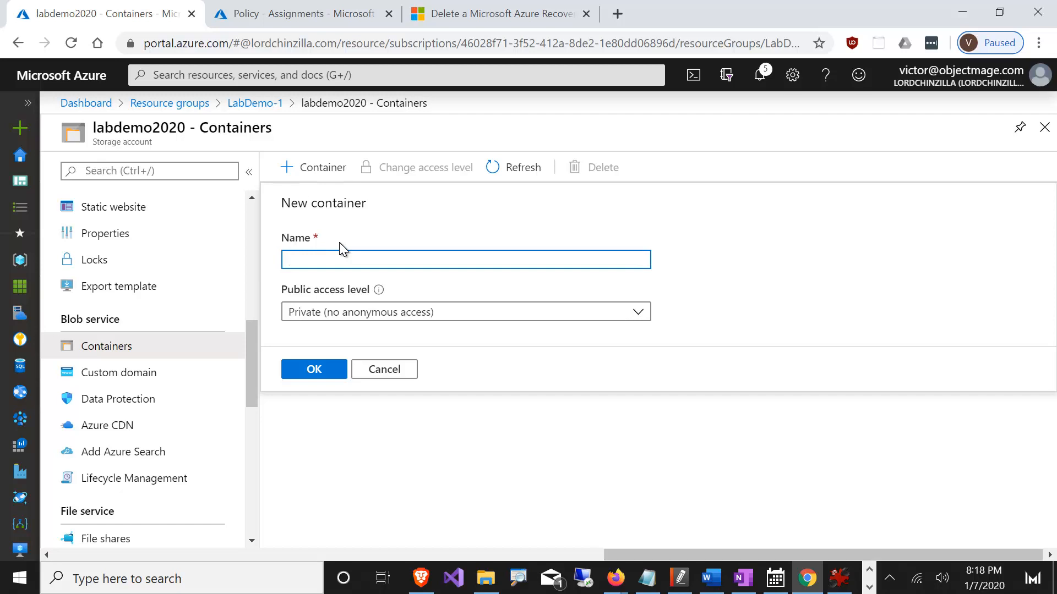
text(demo)
click(354, 311)
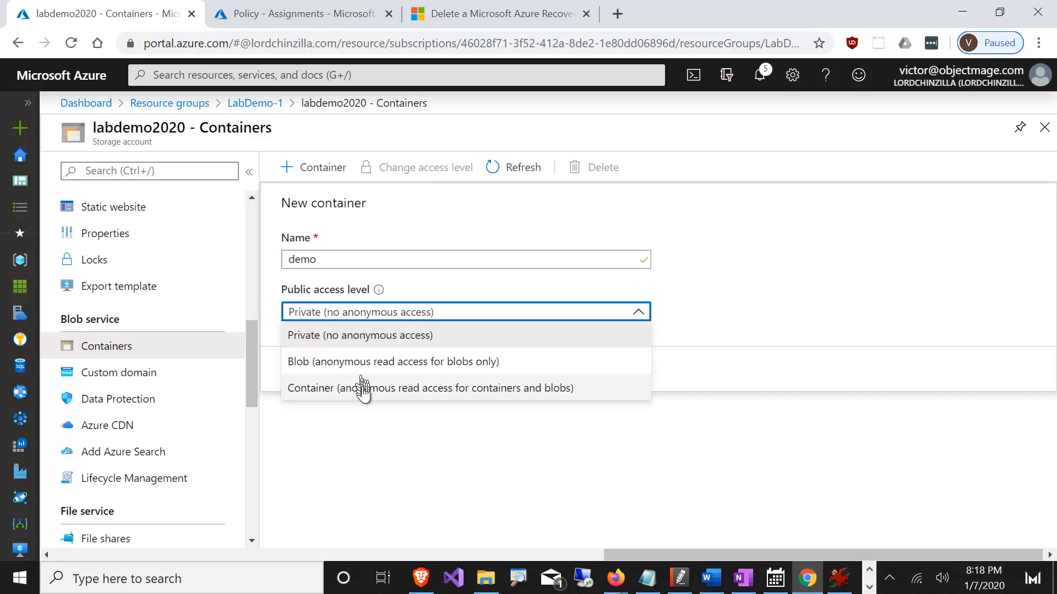
click(401, 389)
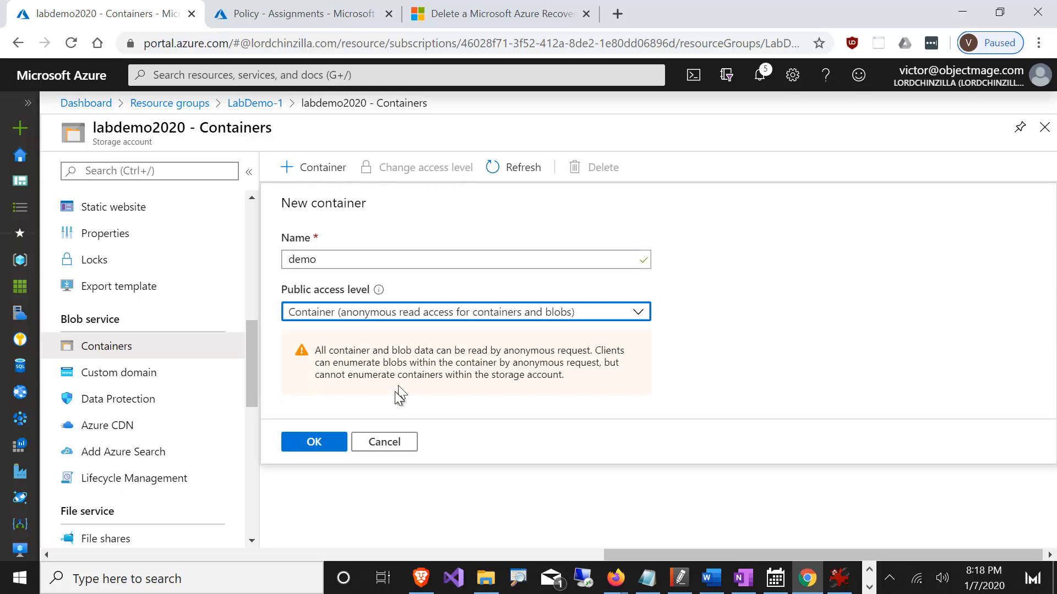
click(326, 438)
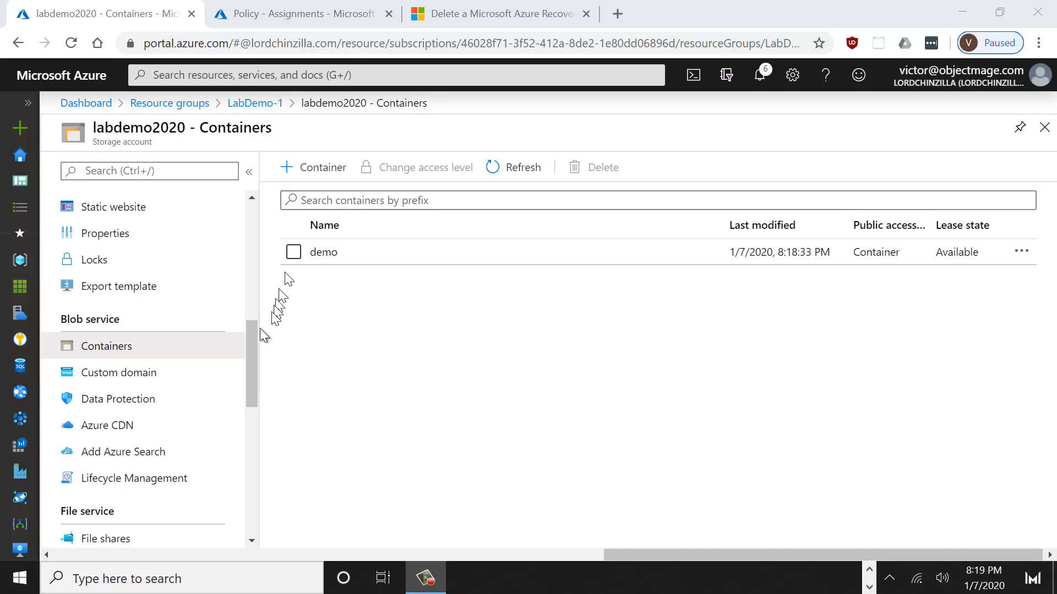
Create a file share named demo with a quota of 250 GiB in the labdemo2020 storage account
drag(252, 336, 256, 364)
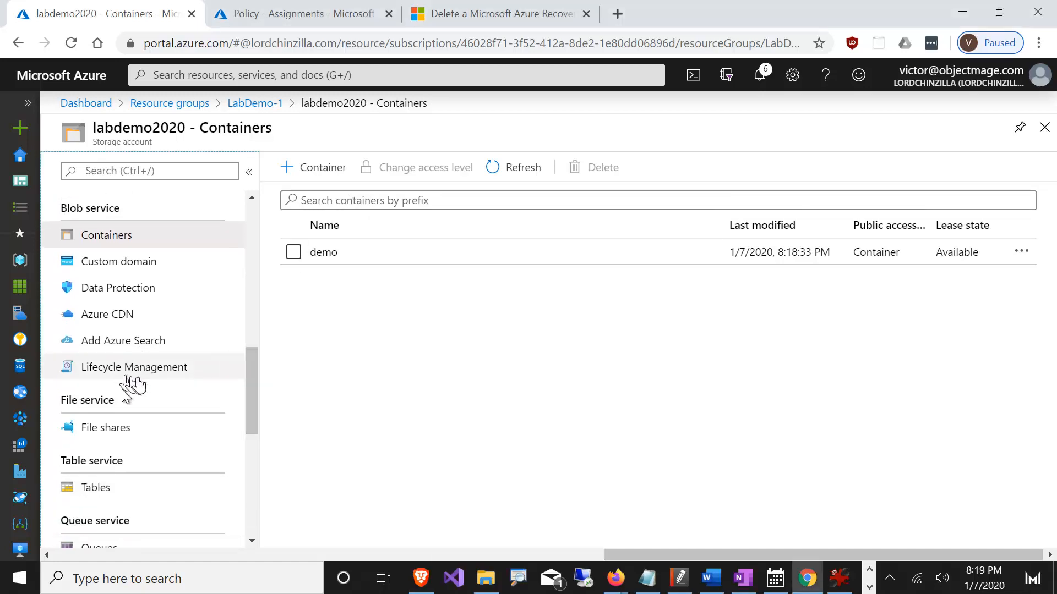
click(105, 430)
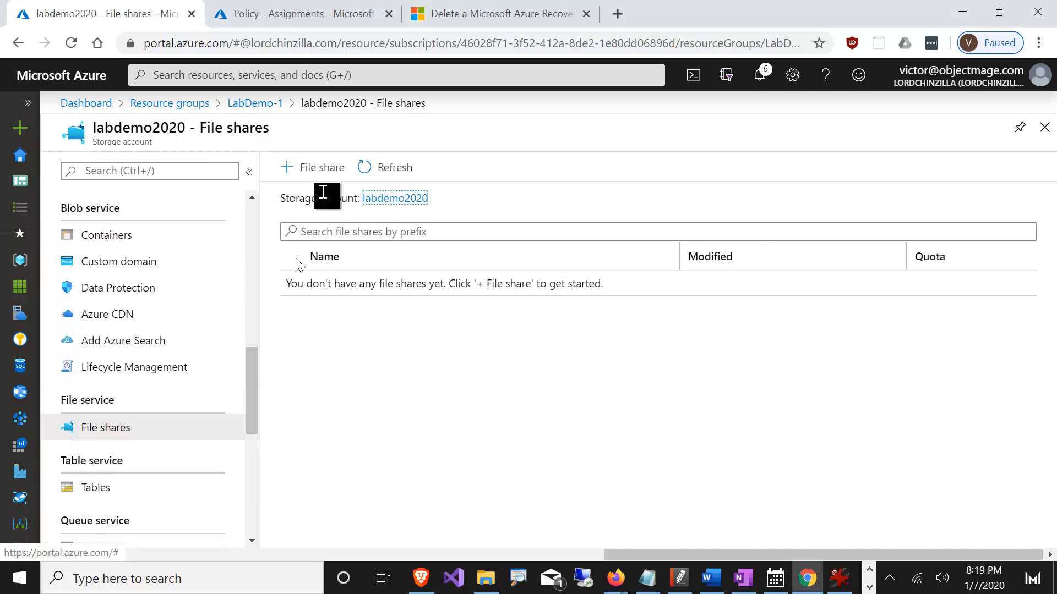
click(323, 168)
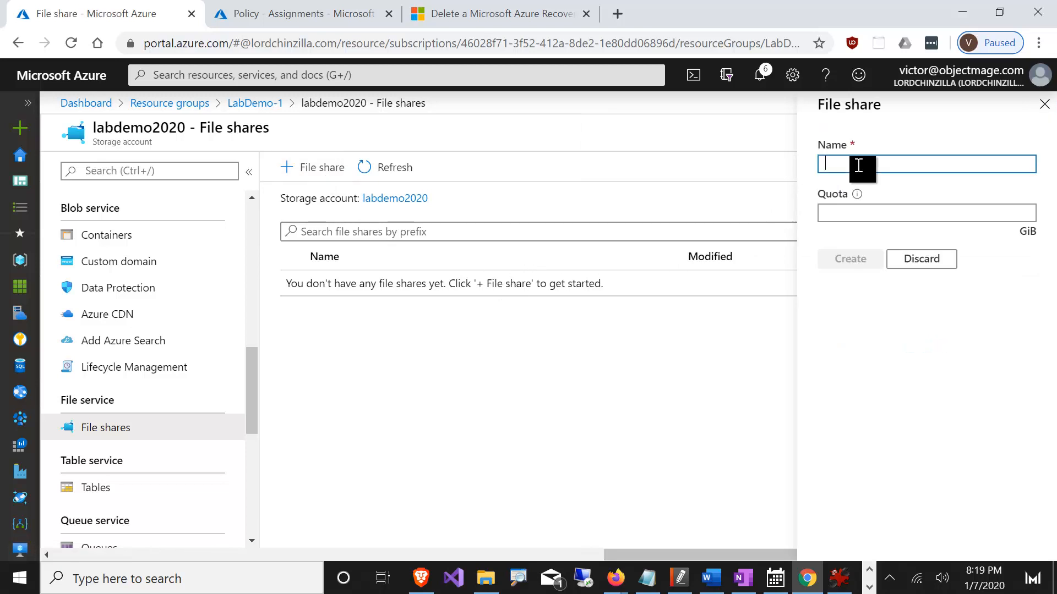
text(demo)
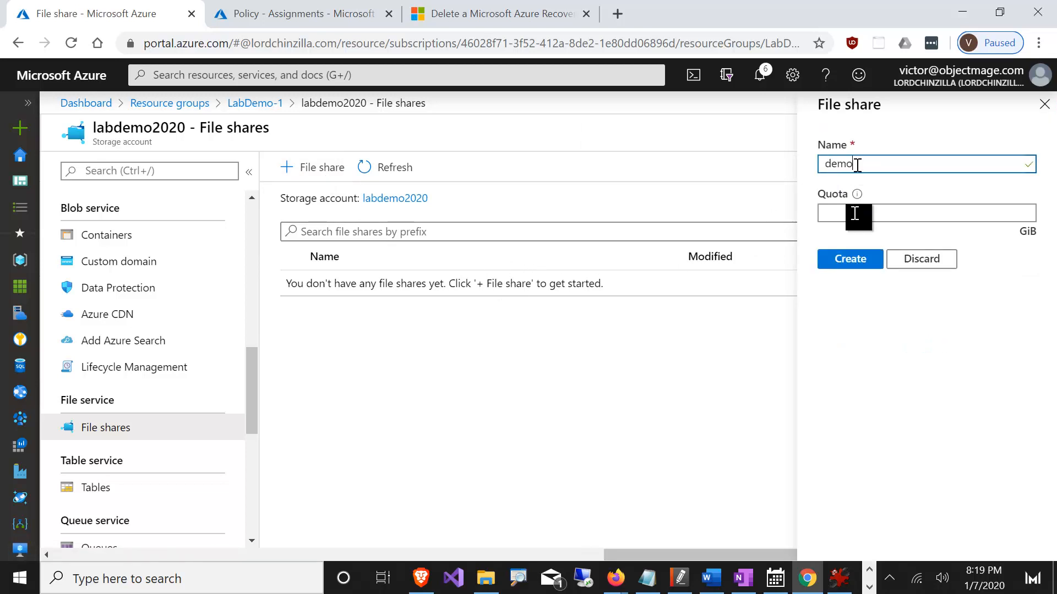
click(857, 222)
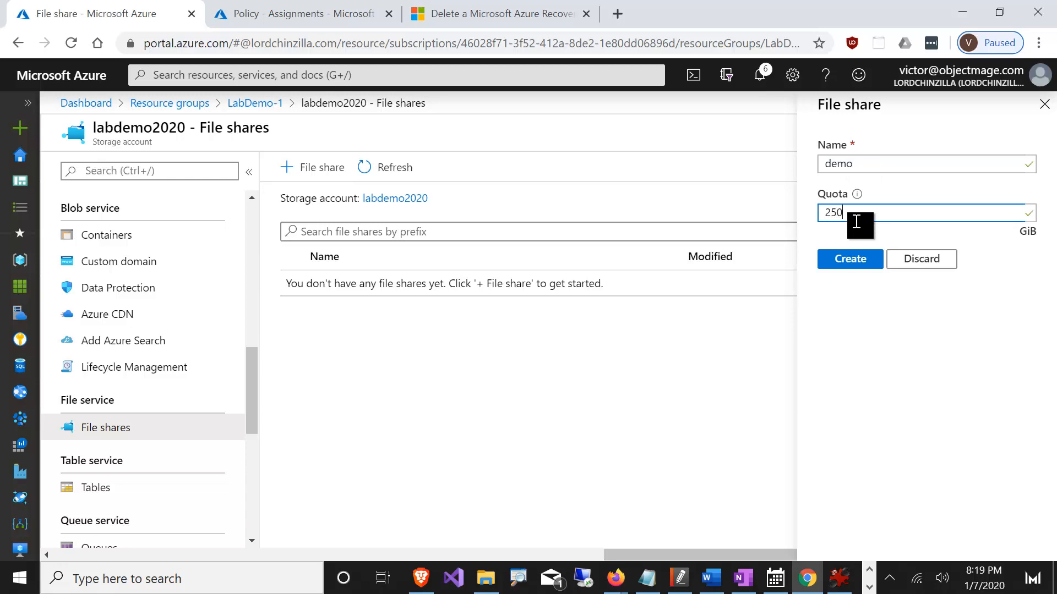
click(850, 260)
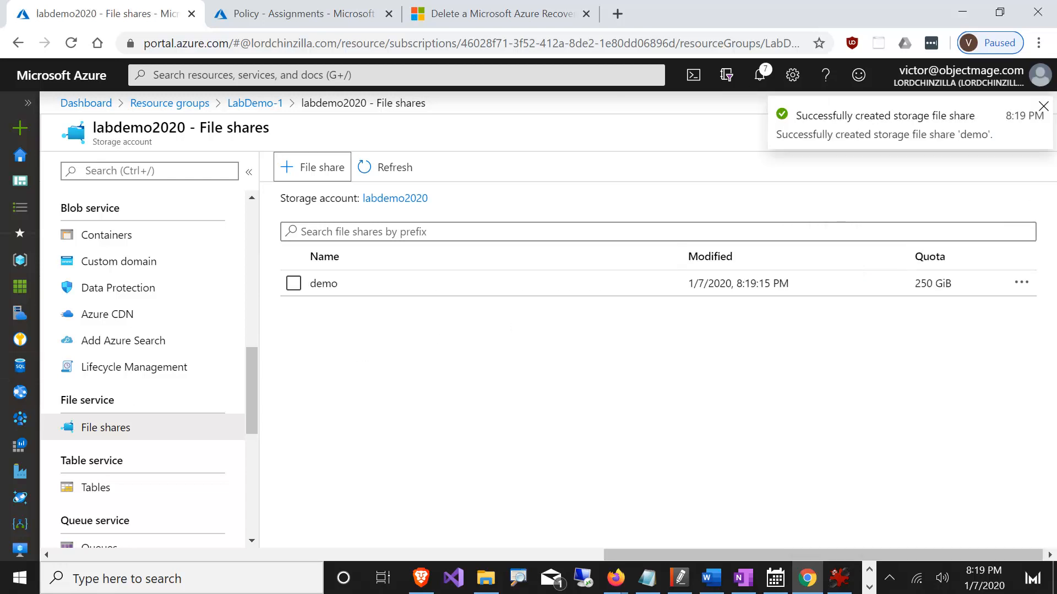
key(F9)
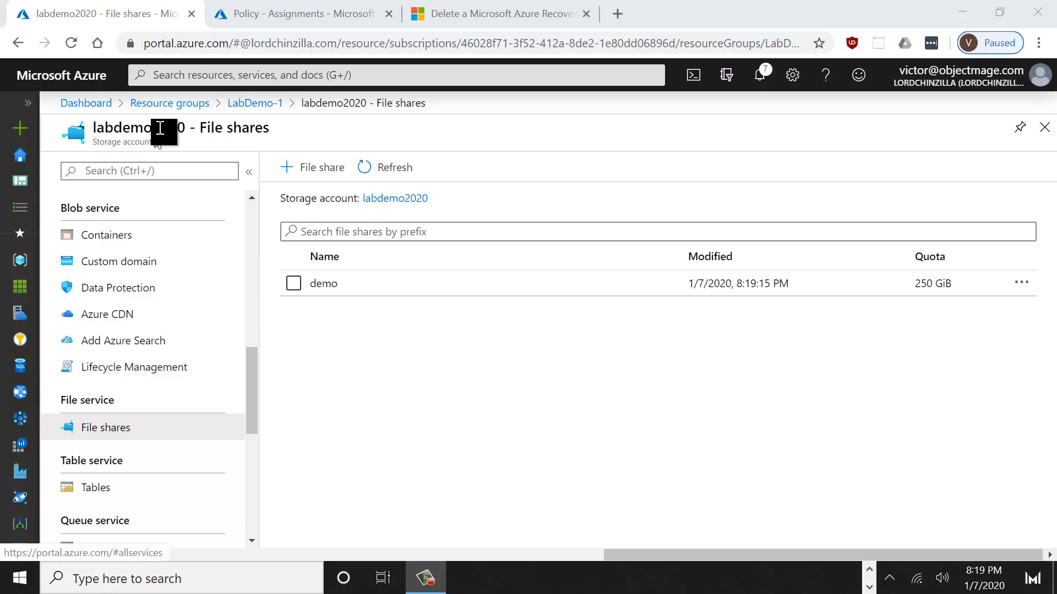
Open the DefaultPolicy backup policy of labdemovault in LabDemo-1 and set its daily backup time to 2:00 AM
click(257, 105)
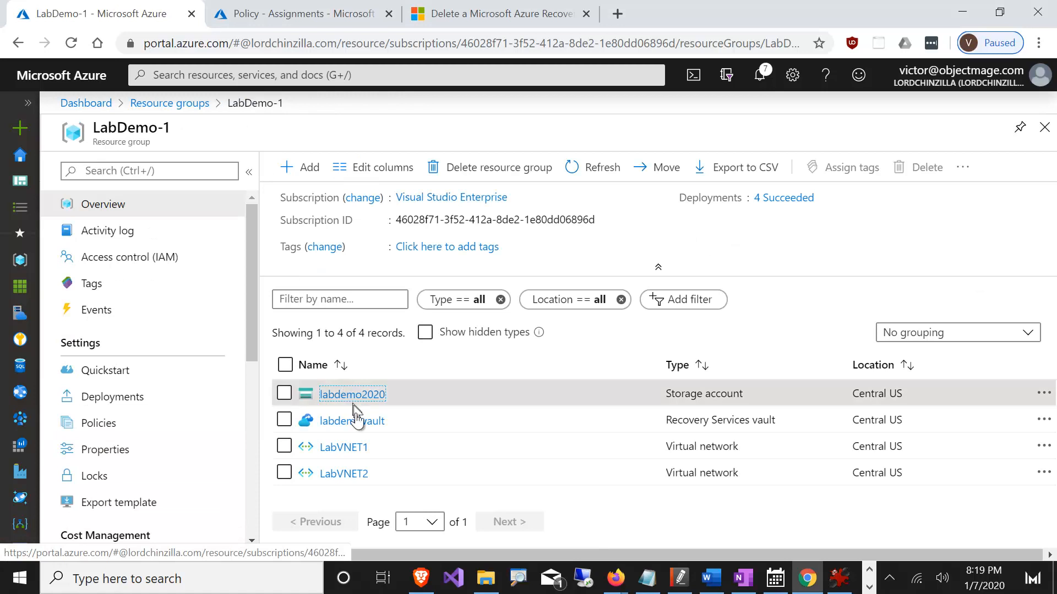
click(350, 422)
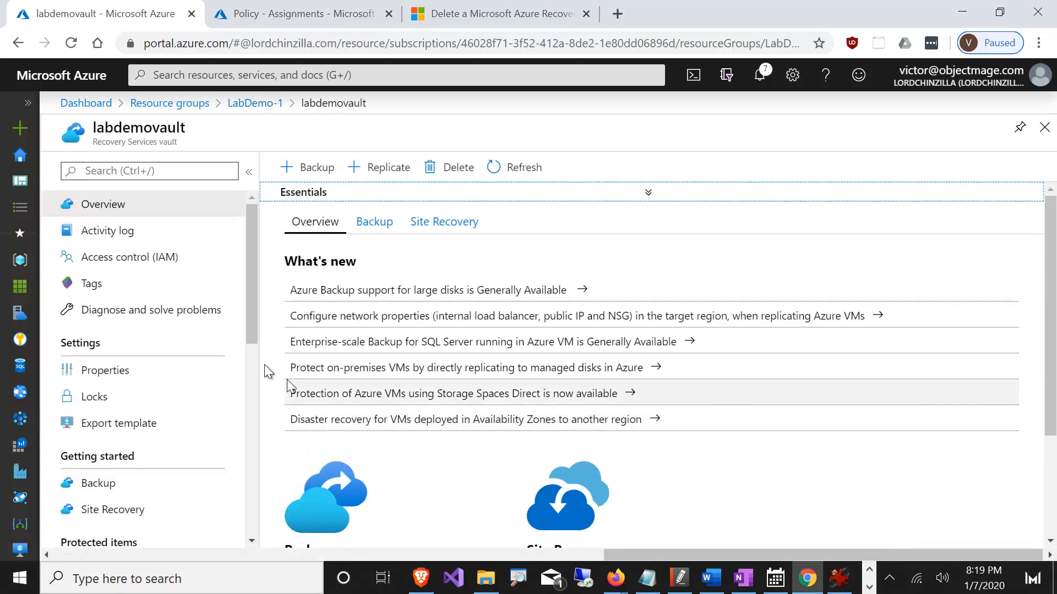
drag(252, 327, 249, 414)
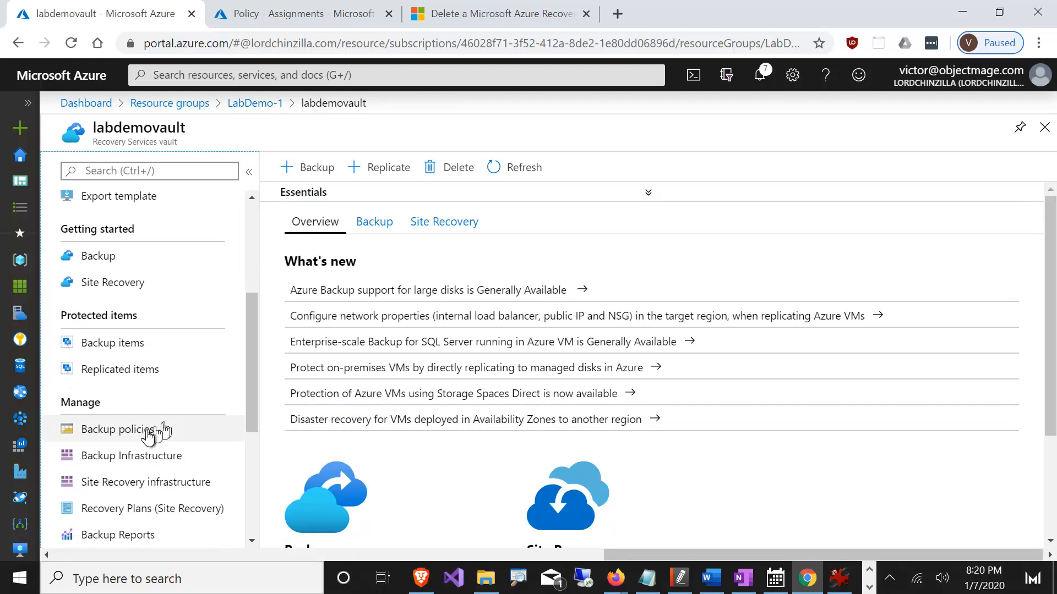
click(155, 432)
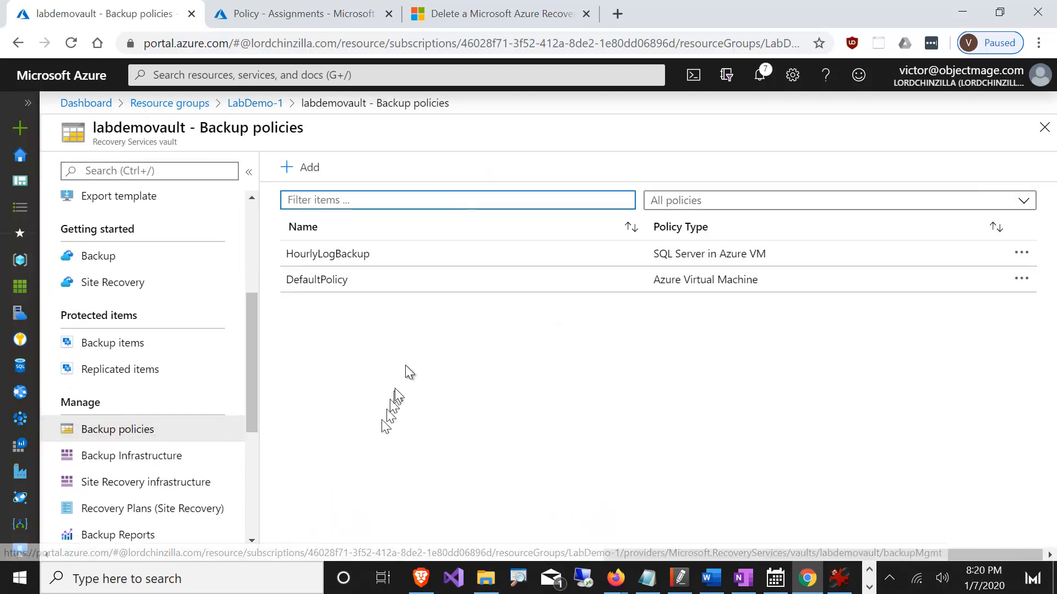
click(323, 289)
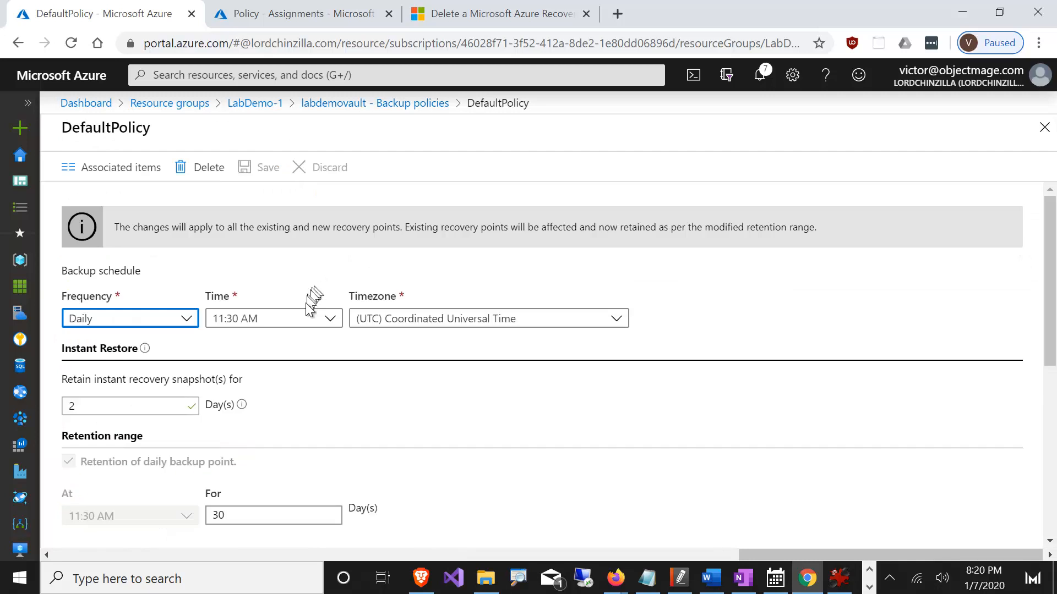
click(328, 318)
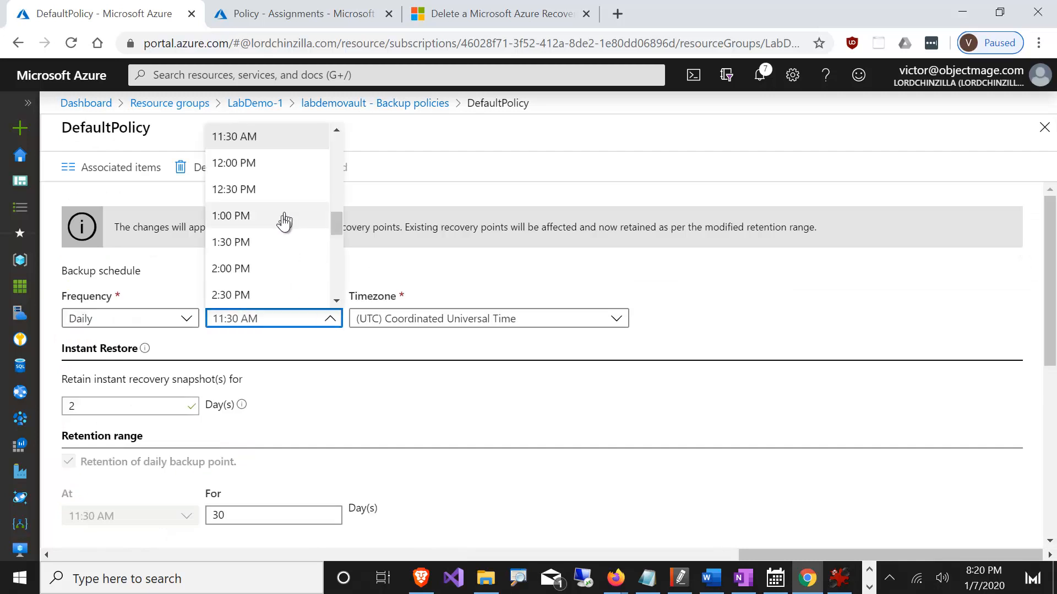
scroll(271, 208, up, 8)
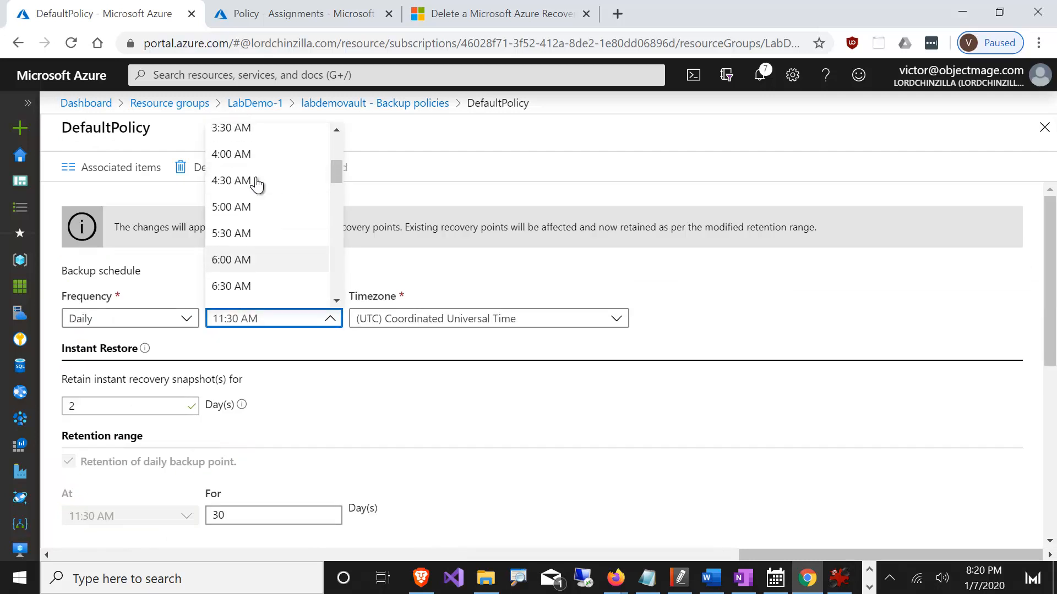
scroll(257, 185, up, 3)
click(240, 209)
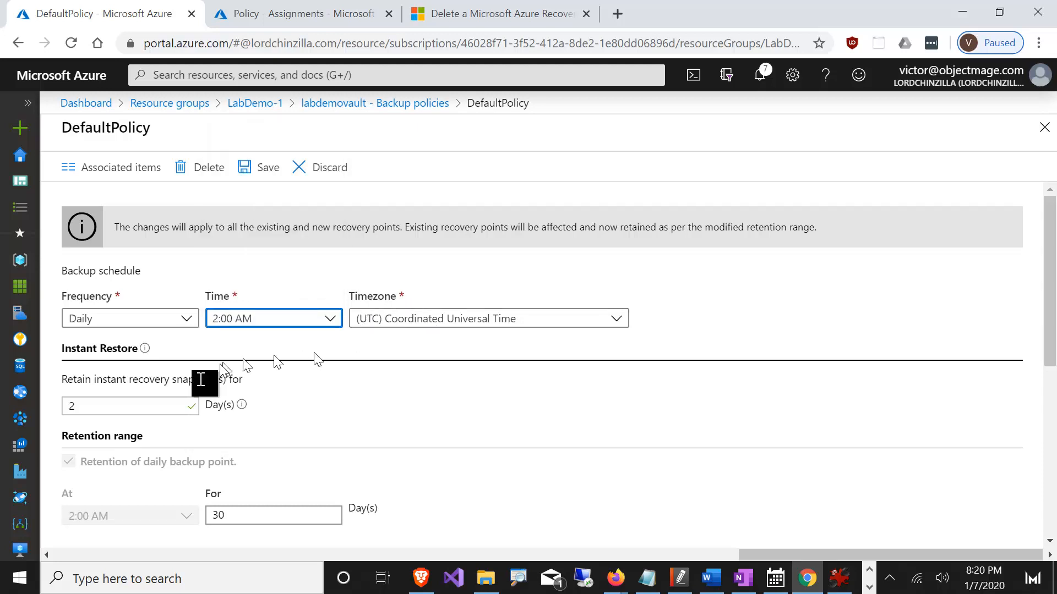
Set the retention of daily backup points to 90 days and save the backup policy
click(161, 405)
scroll(265, 415, down, 3)
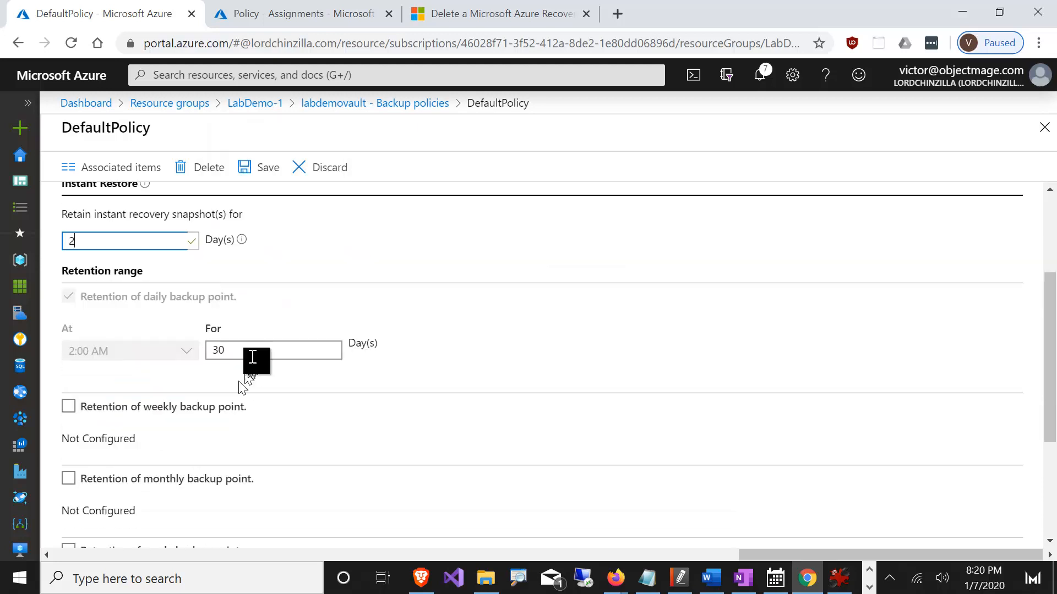
click(252, 350)
text(90)
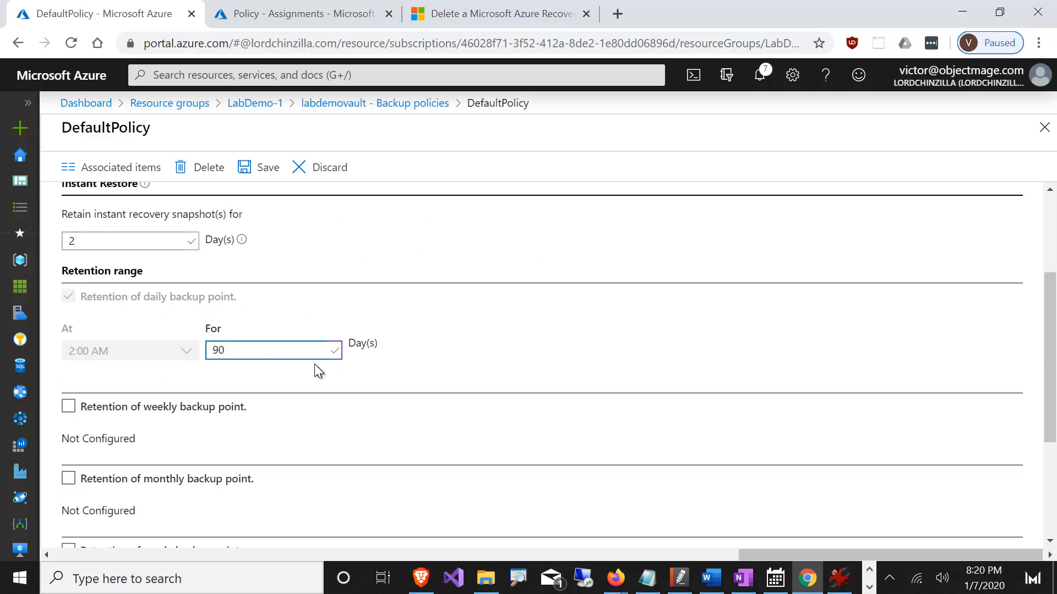
click(270, 184)
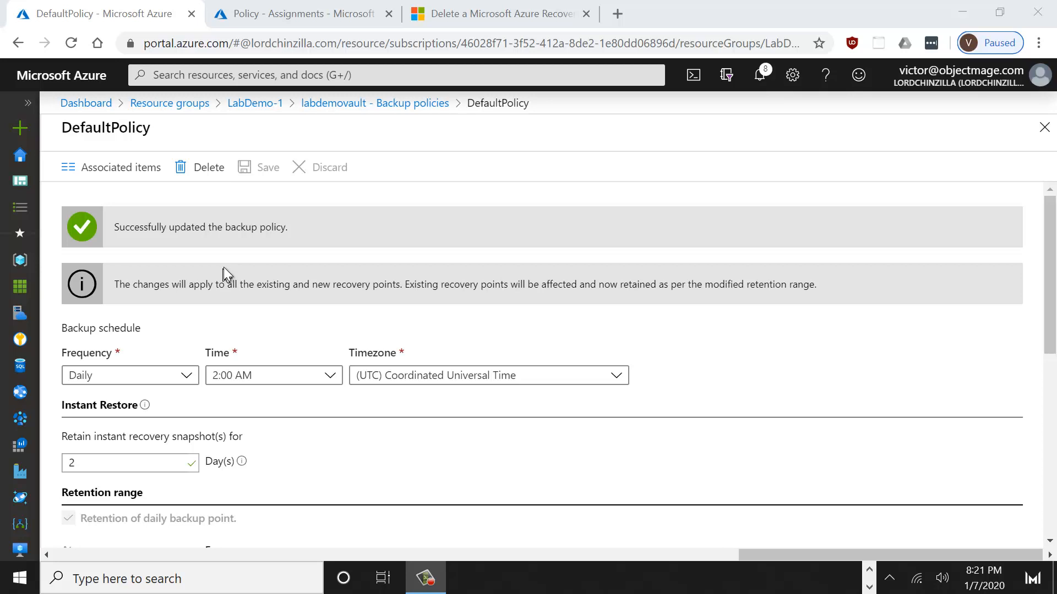
Start creating a Windows Server 2016 Datacenter virtual machine in the LabDemo-1 resource group and name it webserver
click(267, 105)
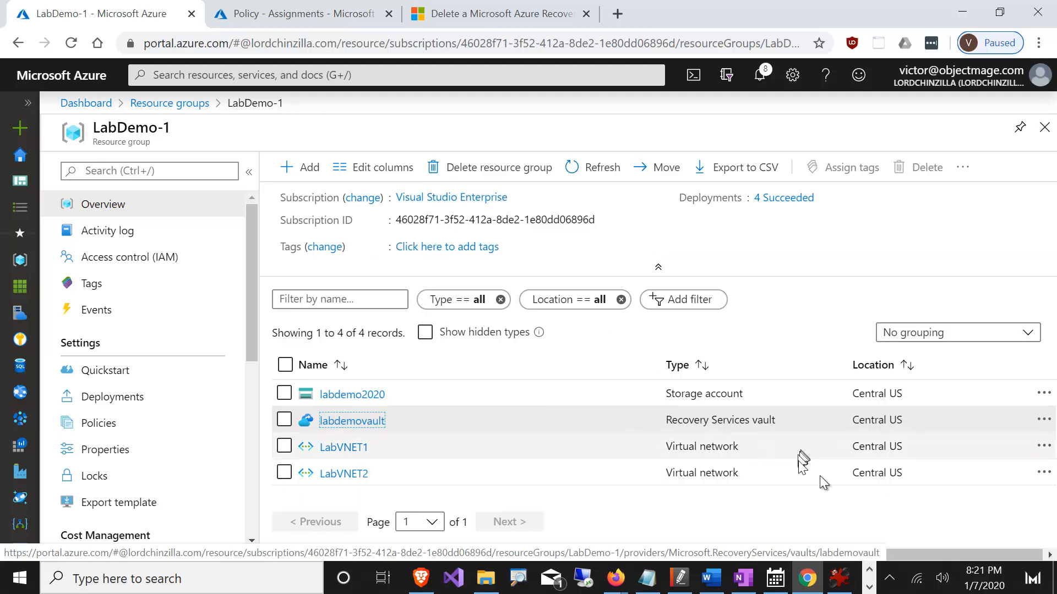
click(311, 177)
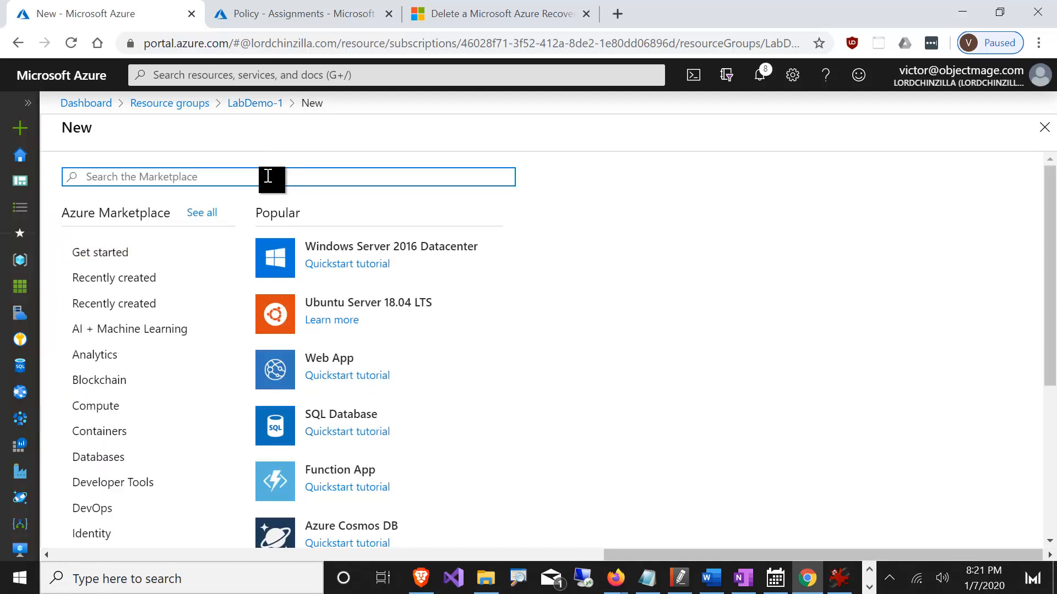
click(332, 255)
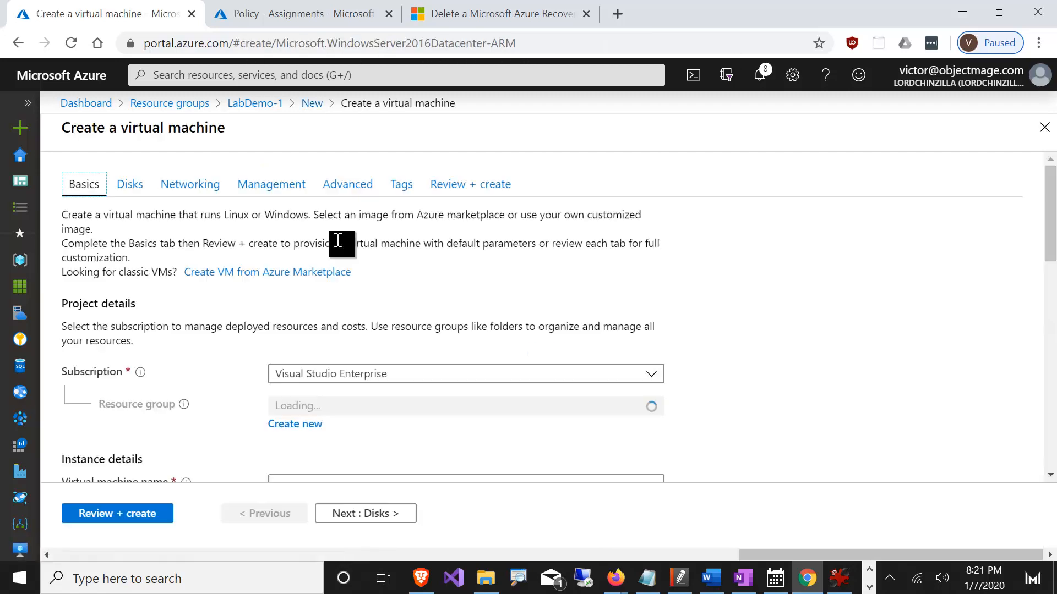
scroll(299, 343, down, 3)
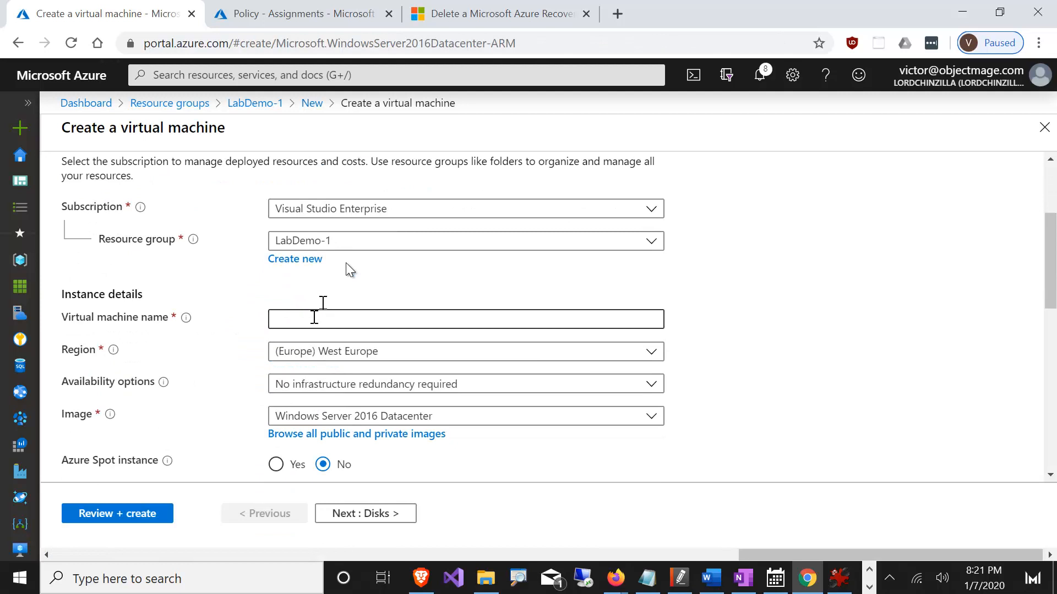
click(359, 323)
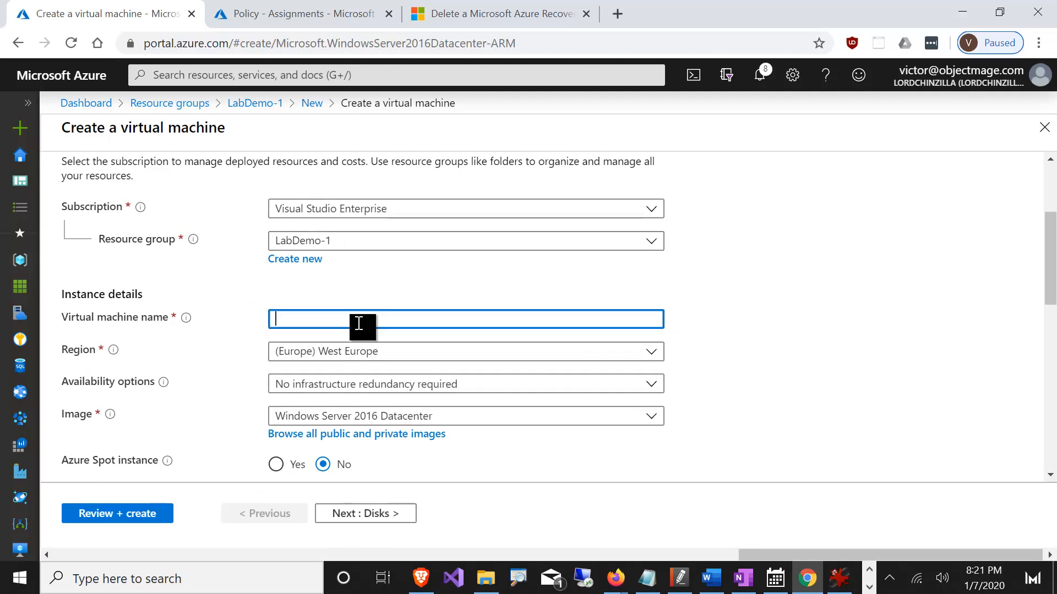
text(webserver)
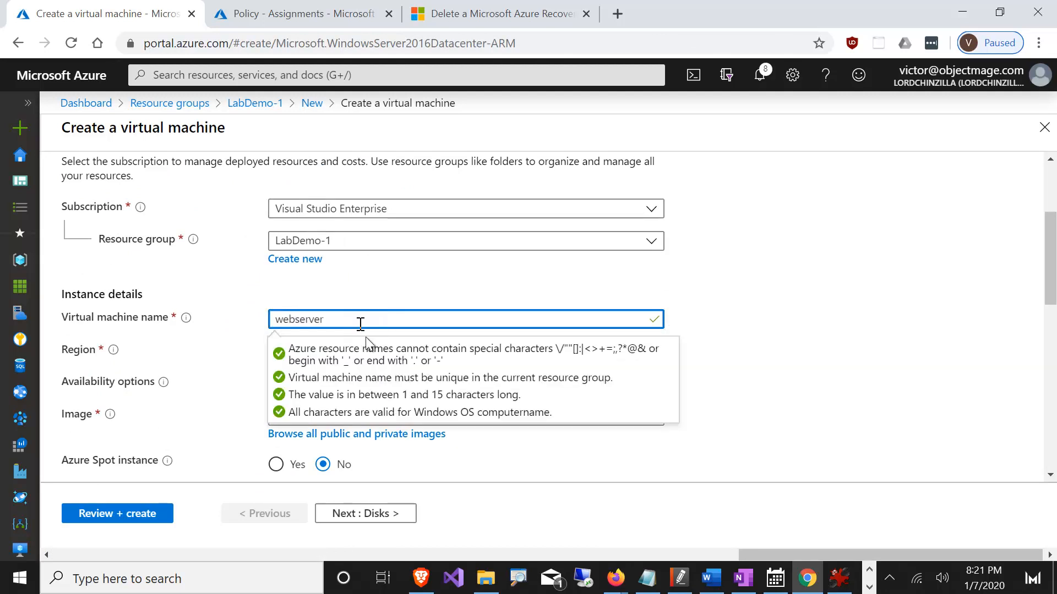
click(770, 346)
Set the region of the webserver virtual machine to (US) Central US
click(644, 355)
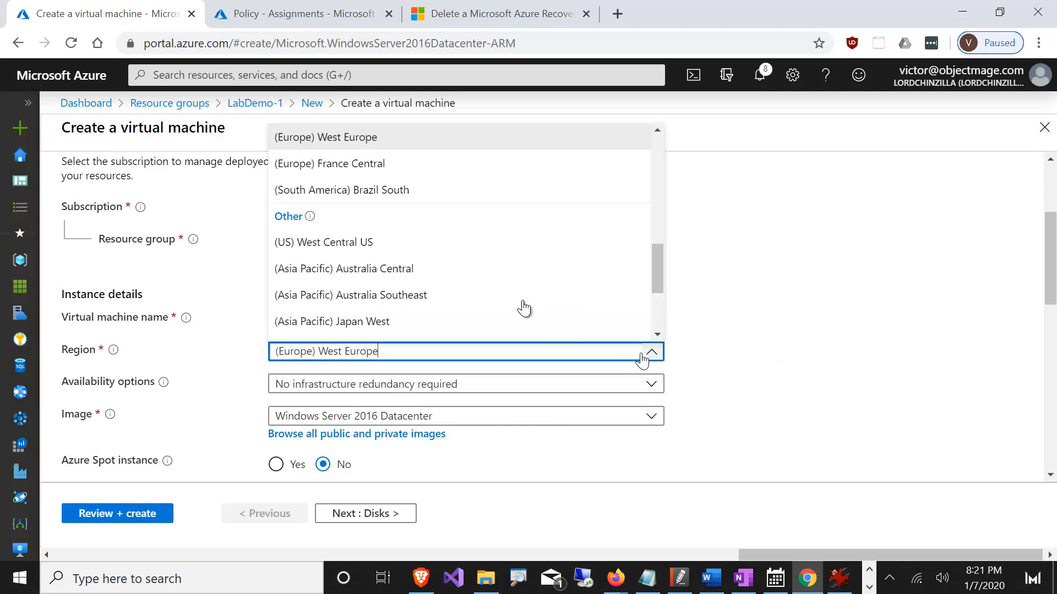
scroll(401, 280, down, 3)
scroll(401, 291, up, 6)
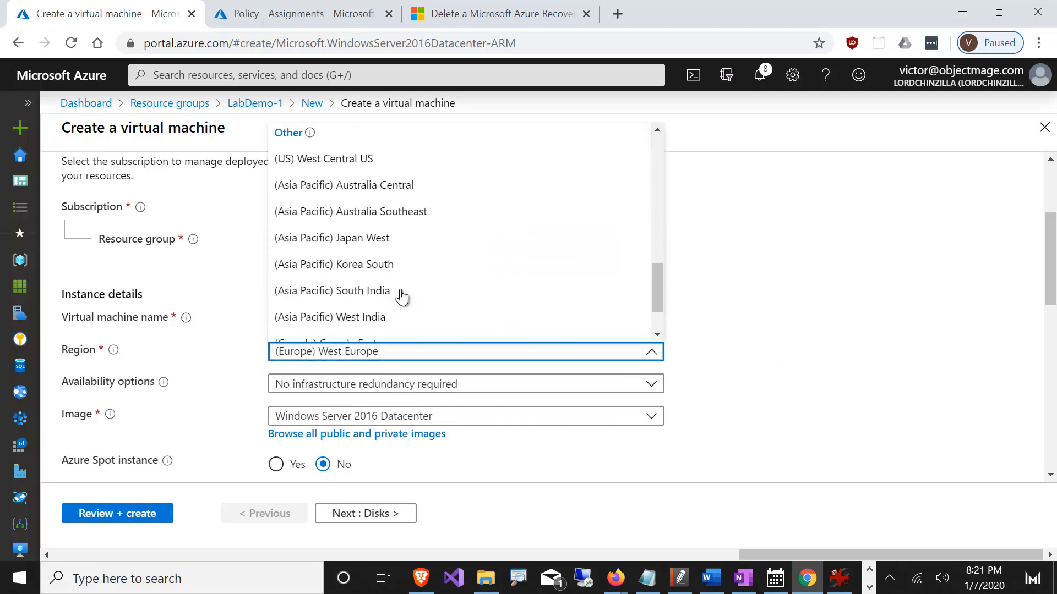
scroll(400, 297, up, 2)
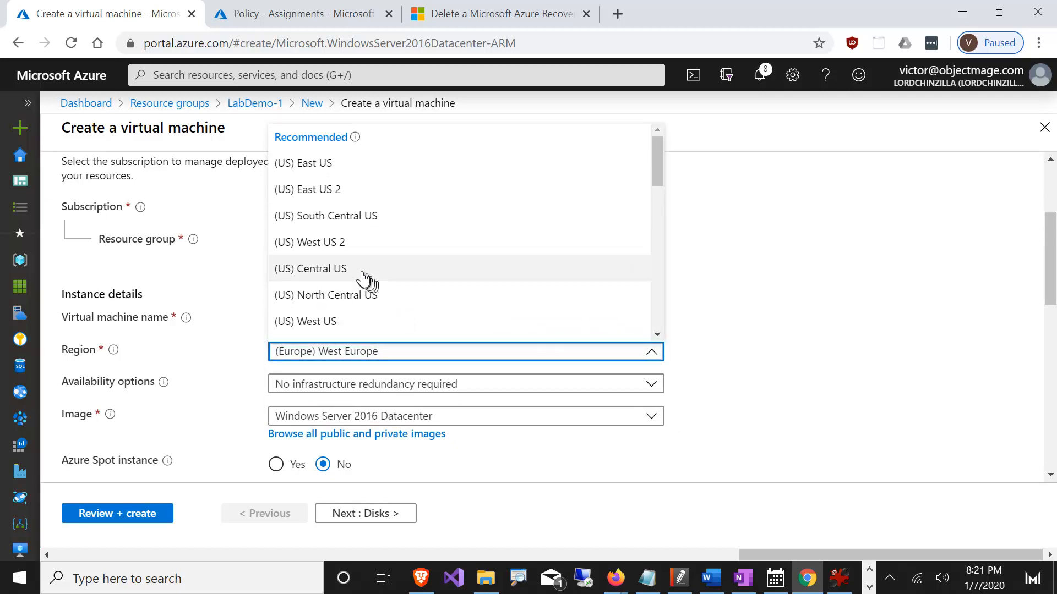
click(361, 272)
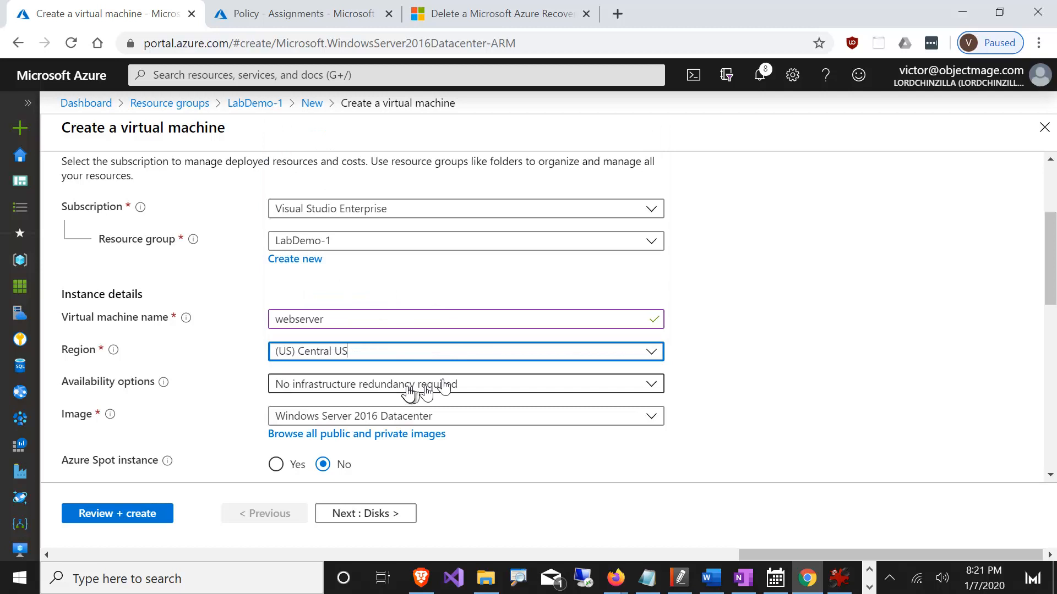
Set the availability option to Availability set and create a new availability set named demo-as with the default fault and update domains
click(309, 391)
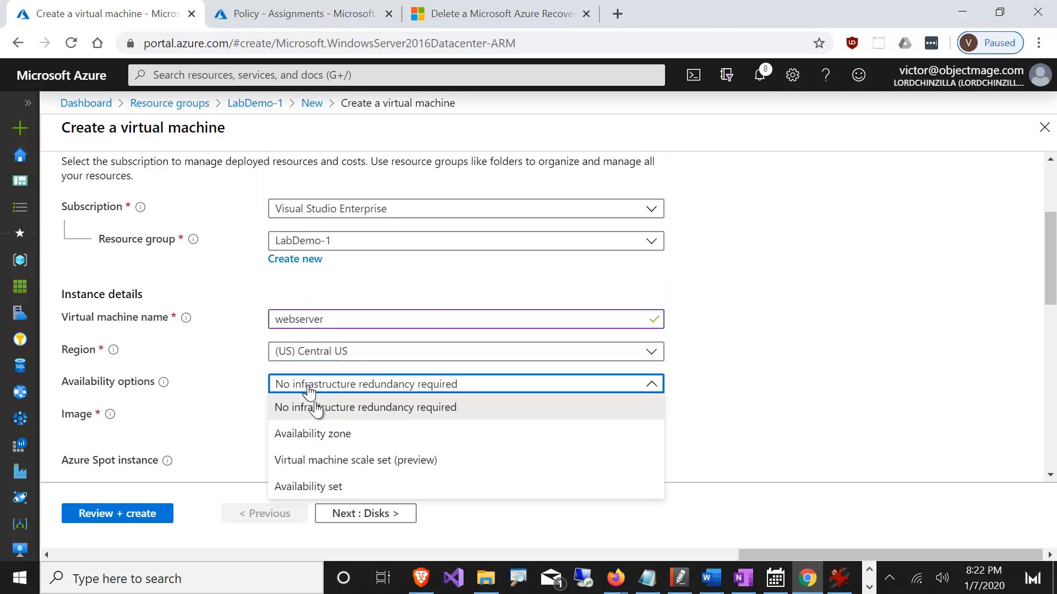
click(326, 486)
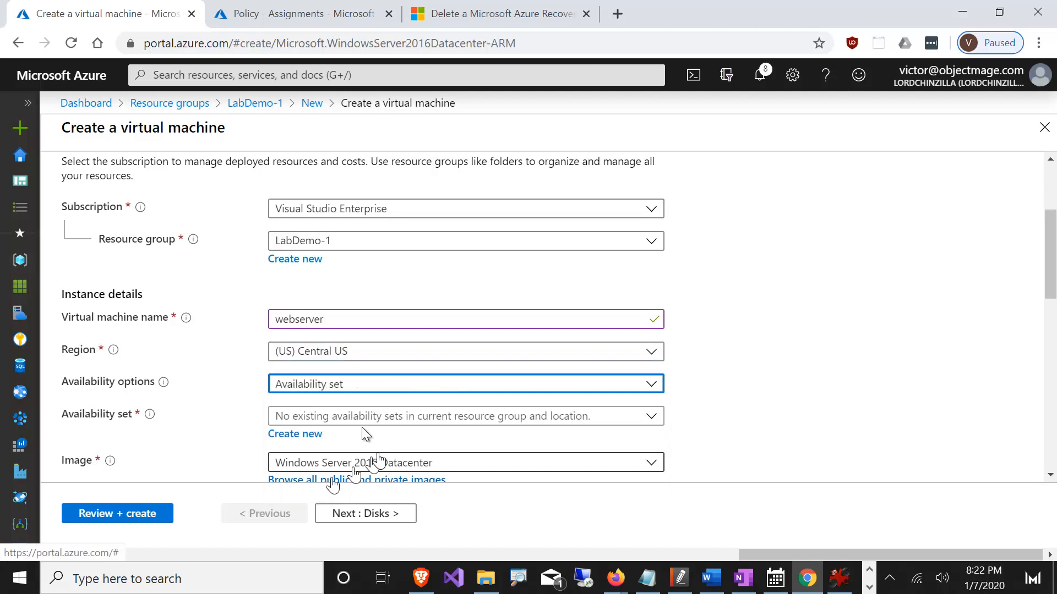
click(307, 435)
click(789, 218)
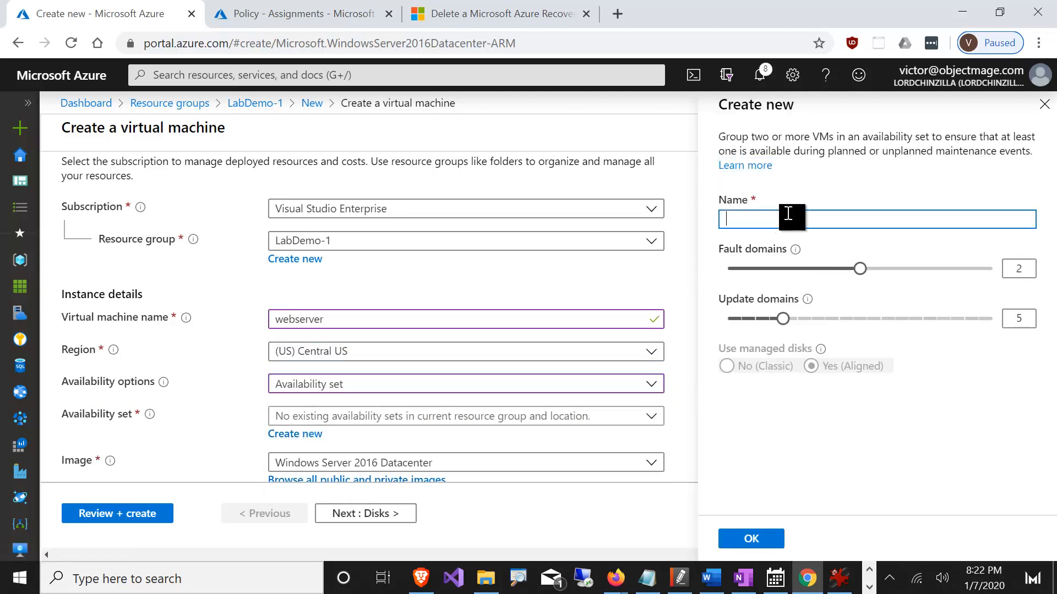
text(demo-as)
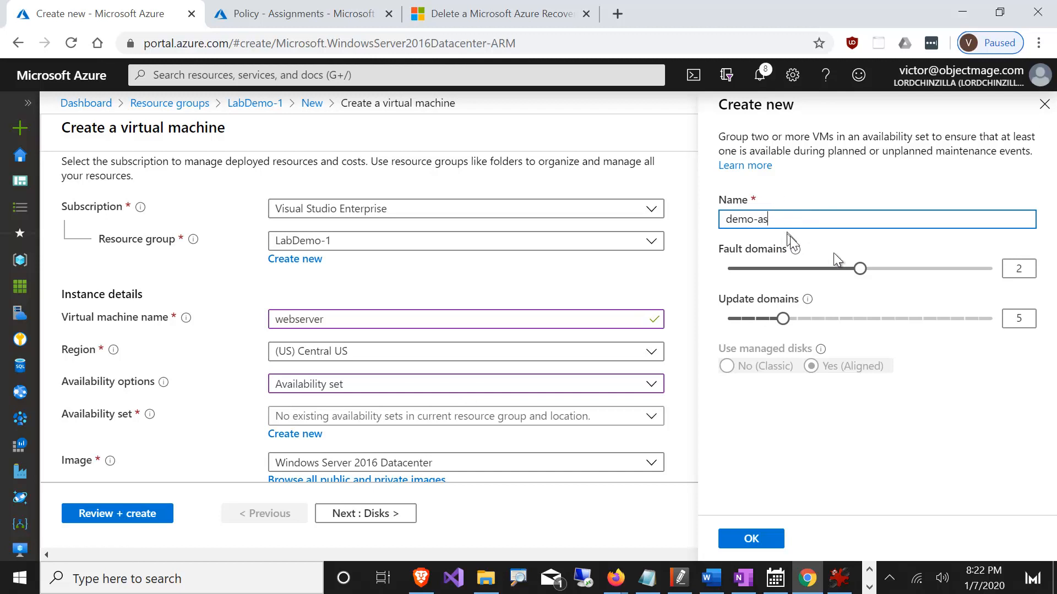
click(760, 533)
Change the virtual machine size to Standard B2ms
scroll(767, 378, down, 3)
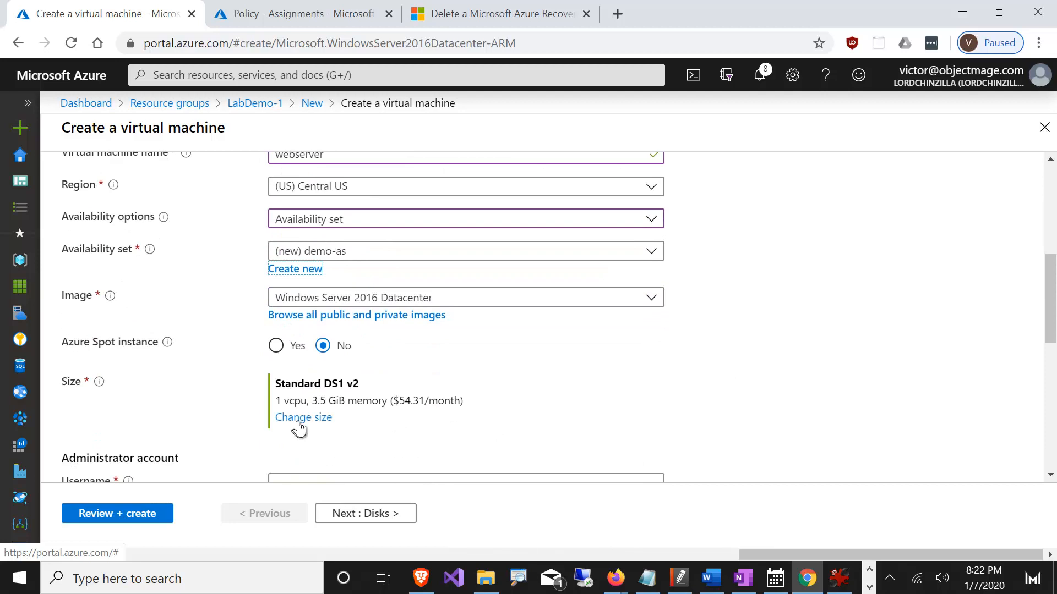
click(302, 418)
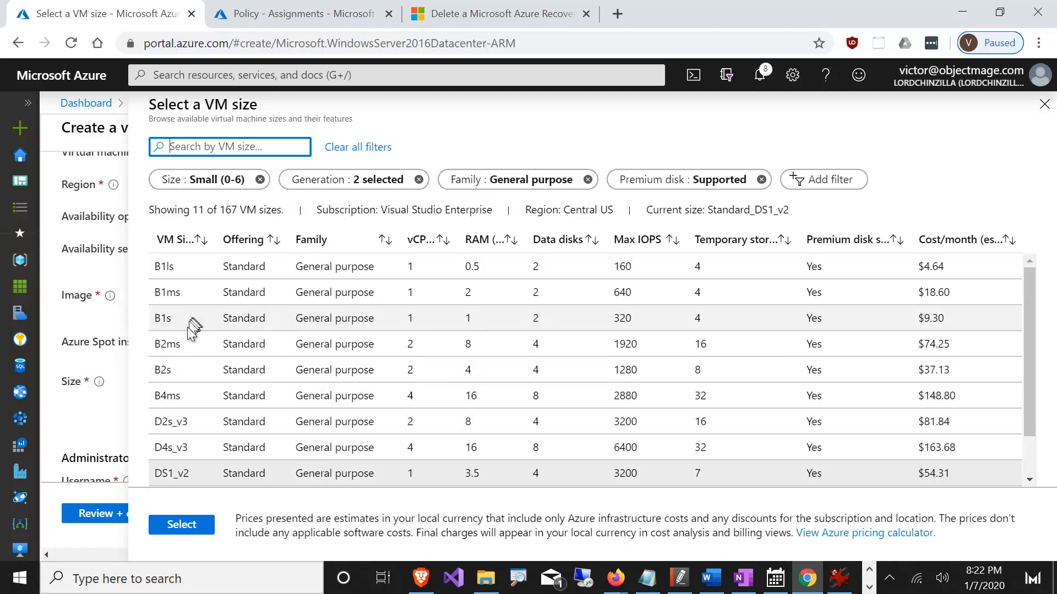
click(185, 352)
click(181, 525)
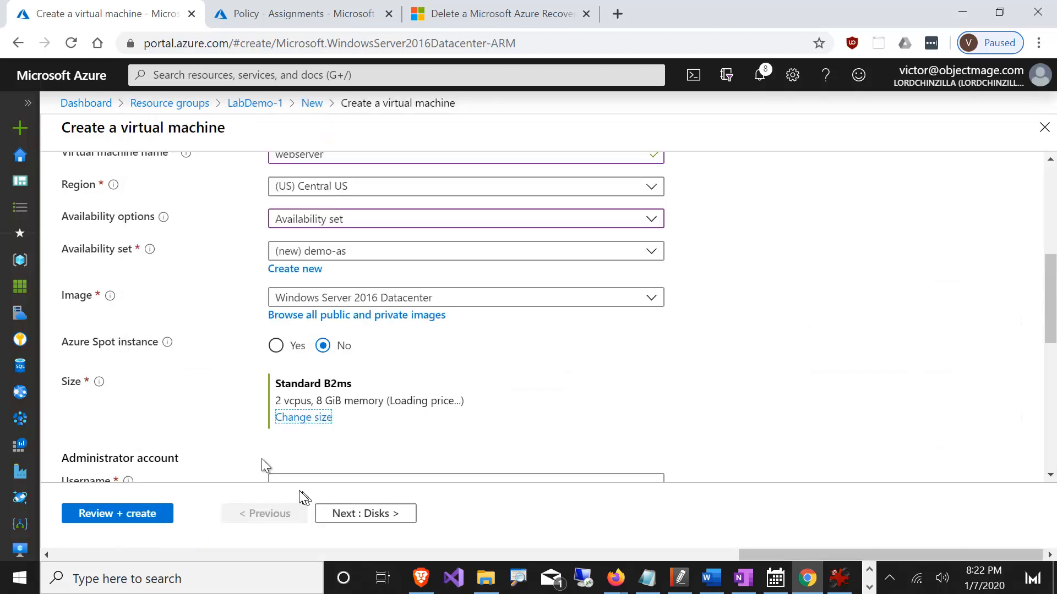
Set the administrator username to demouser and enter and confirm the administrator password
scroll(165, 413, down, 1)
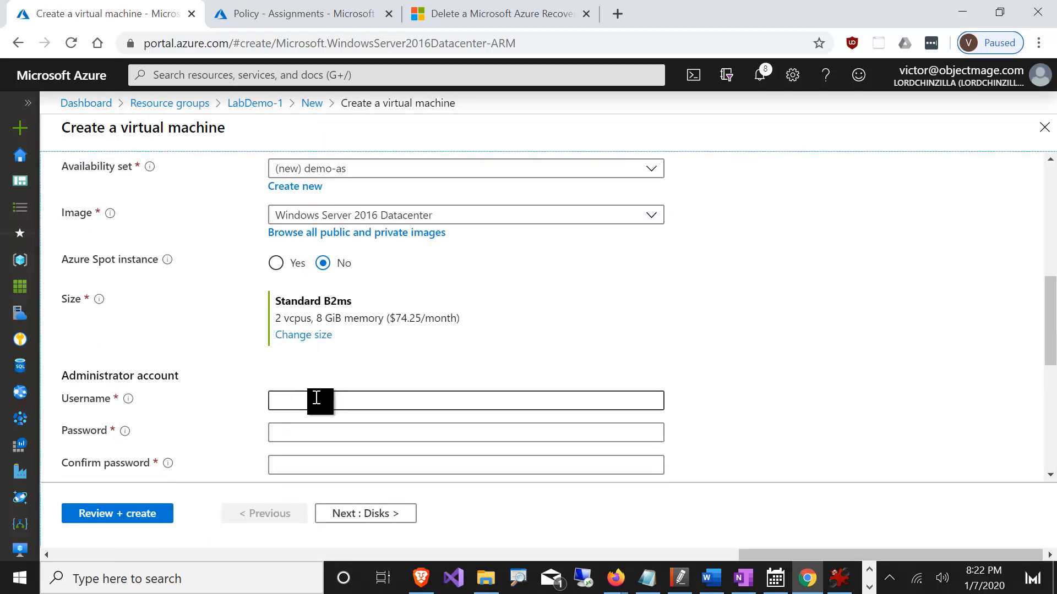
click(344, 401)
text(demouser)
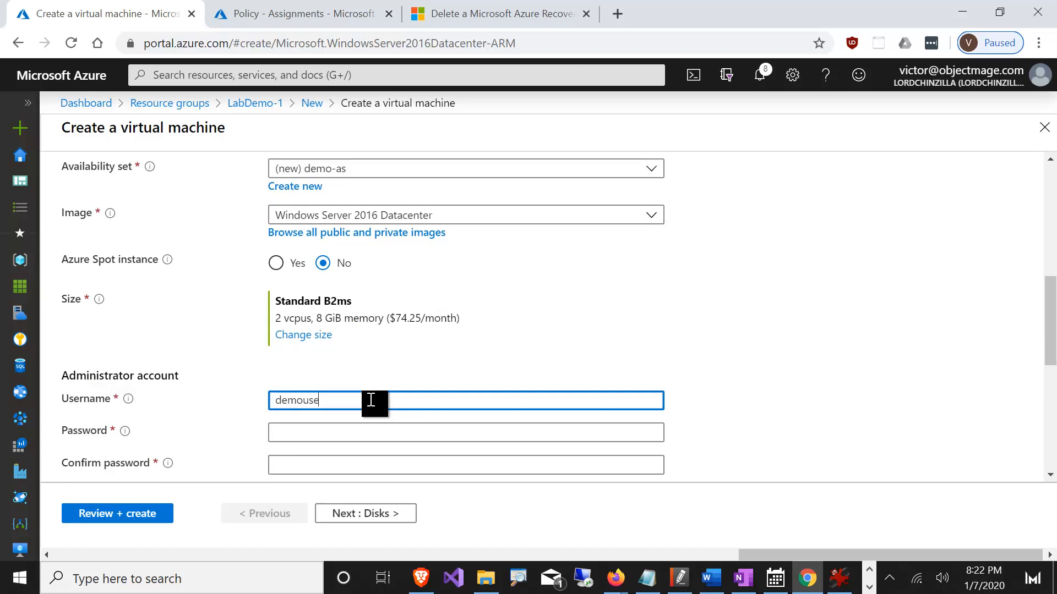
key(Tab)
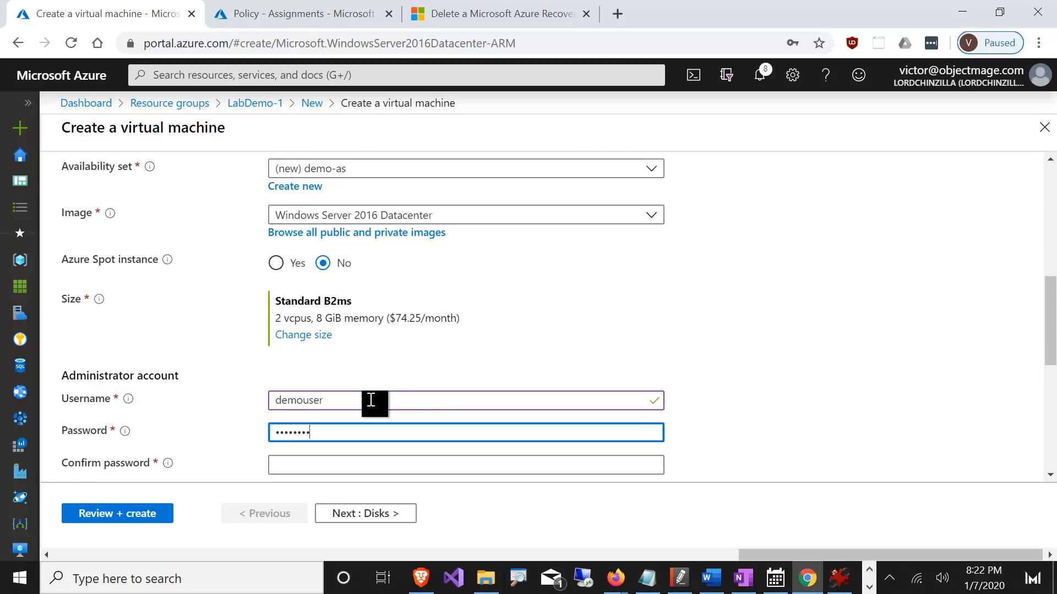
key(Tab)
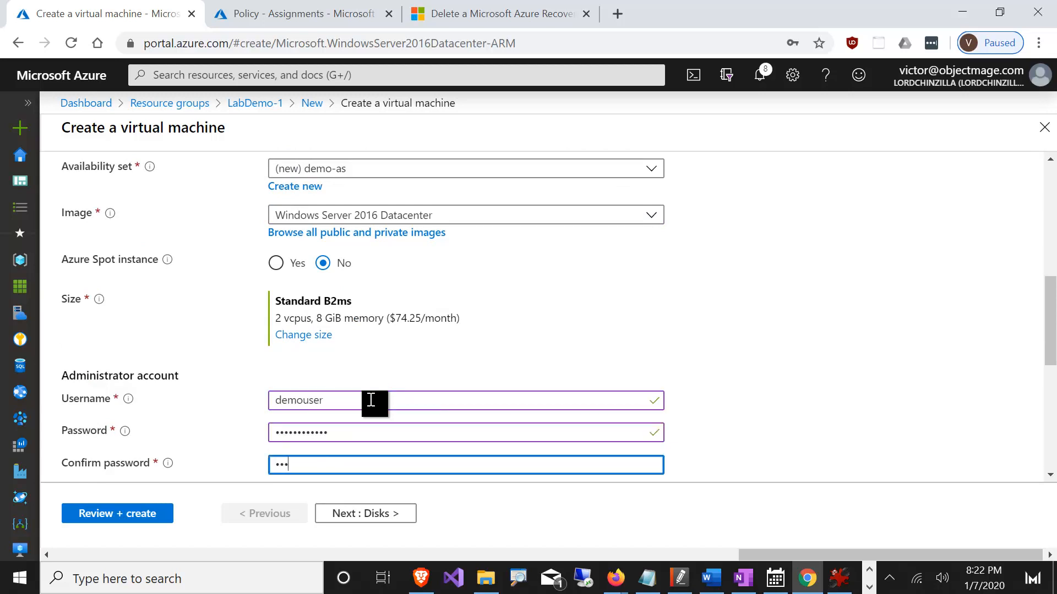
text(•••••••)
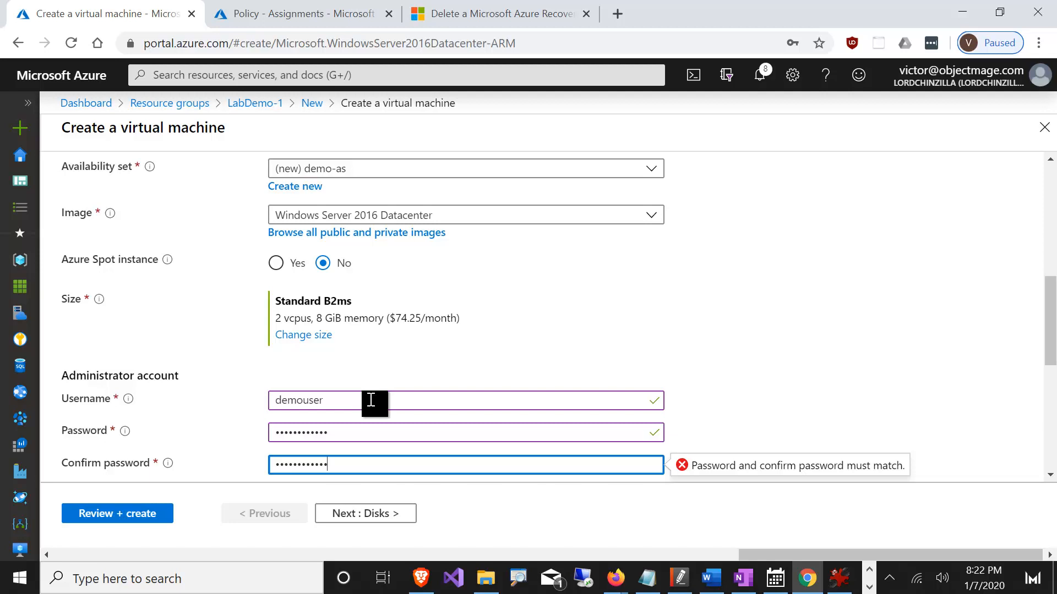
text(•)
Keep the default inbound port rules, licence option and disk options, and proceed to the networking settings
scroll(427, 299, down, 3)
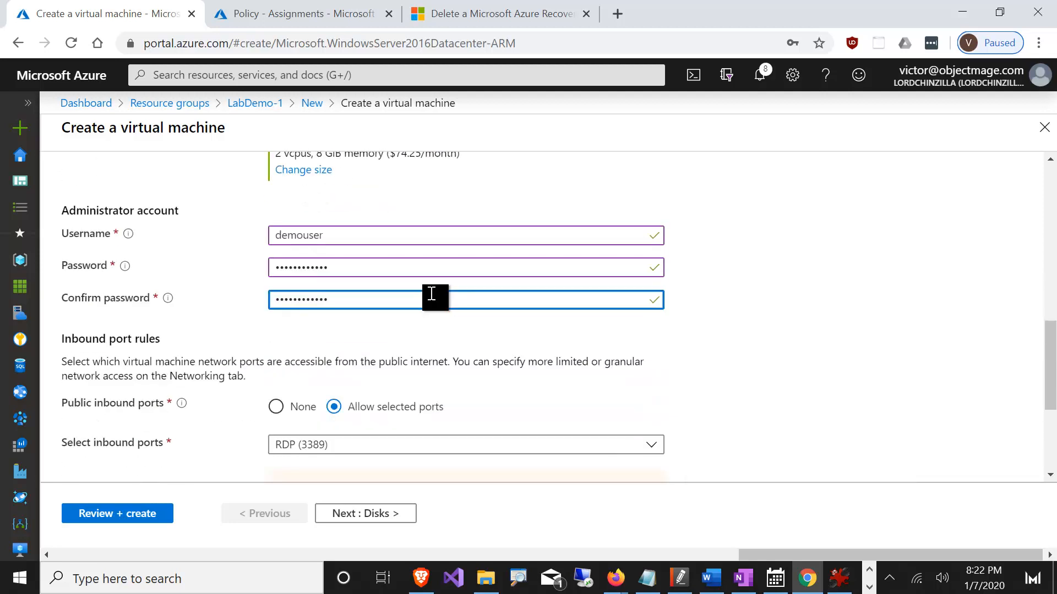
scroll(432, 299, down, 2)
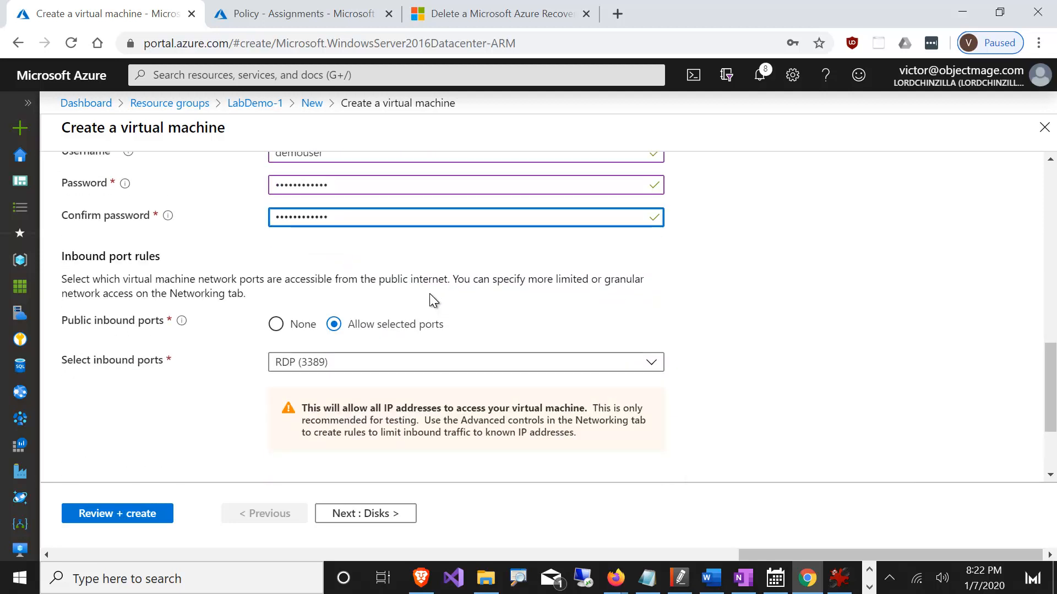
scroll(431, 299, down, 2)
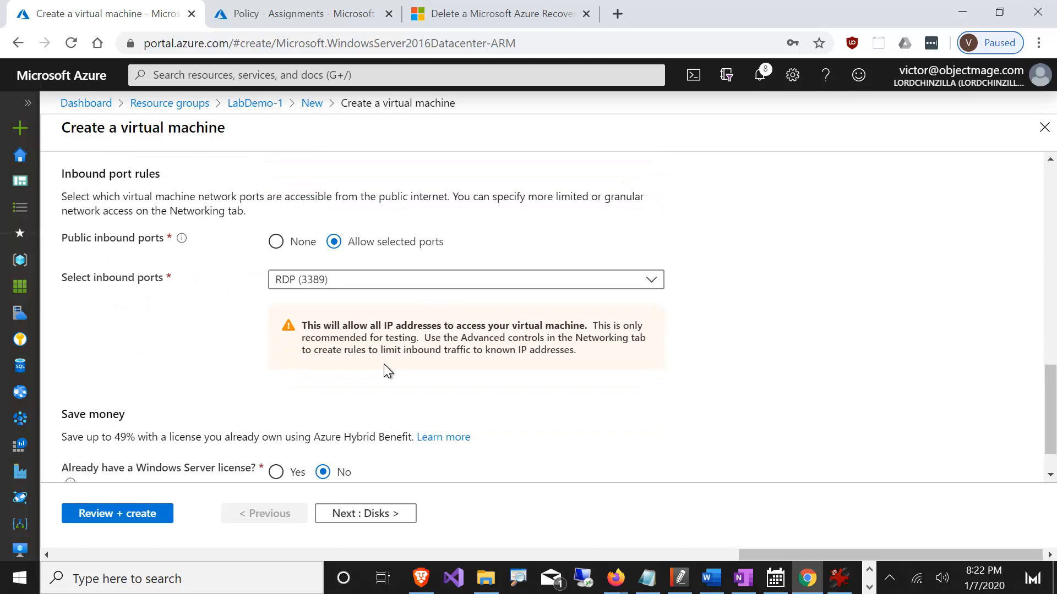
scroll(385, 370, down, 1)
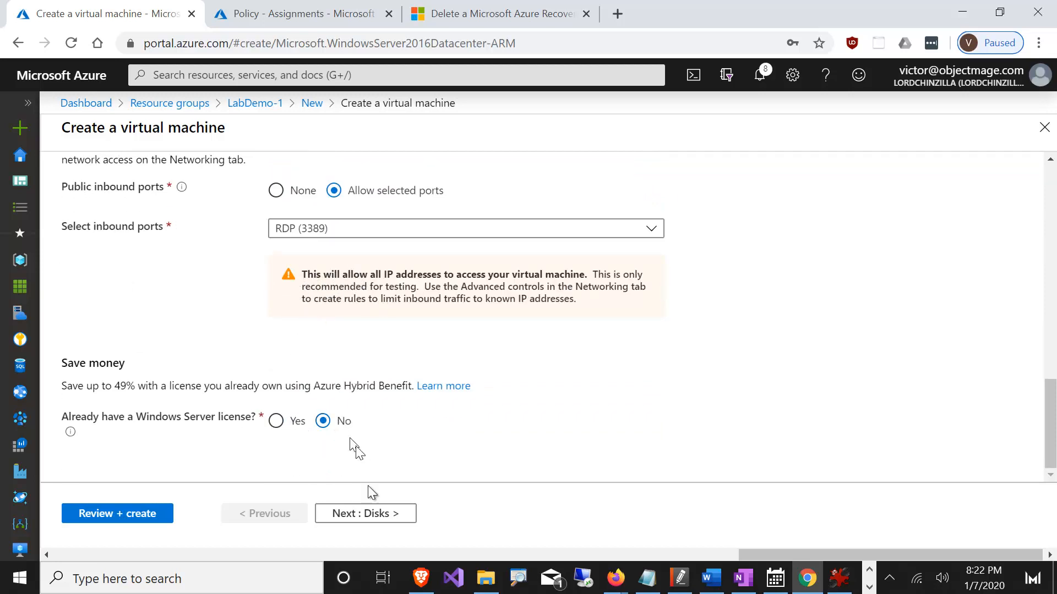
click(370, 516)
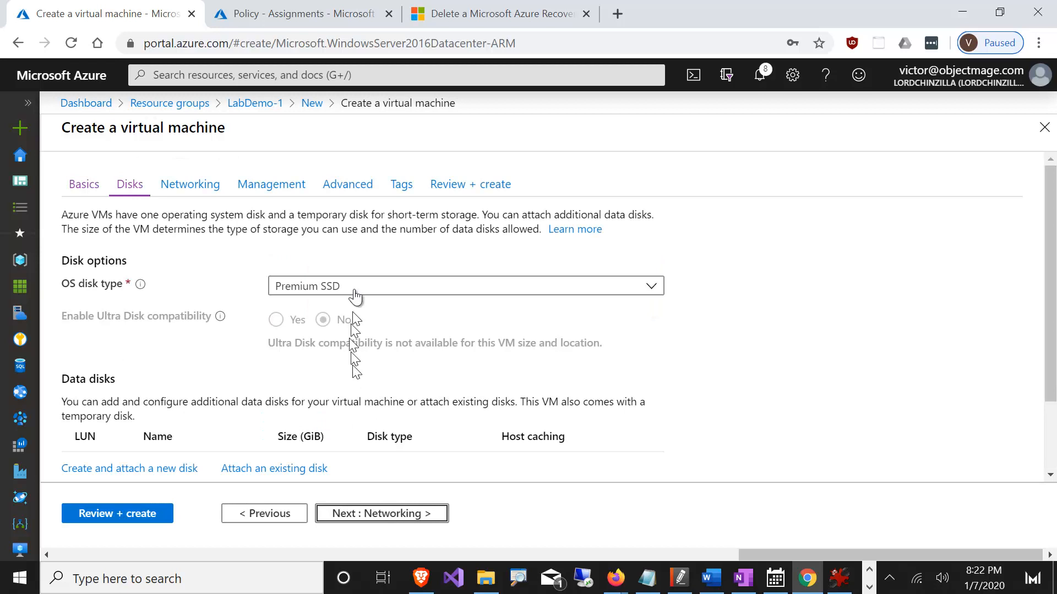
scroll(355, 294, down, 1)
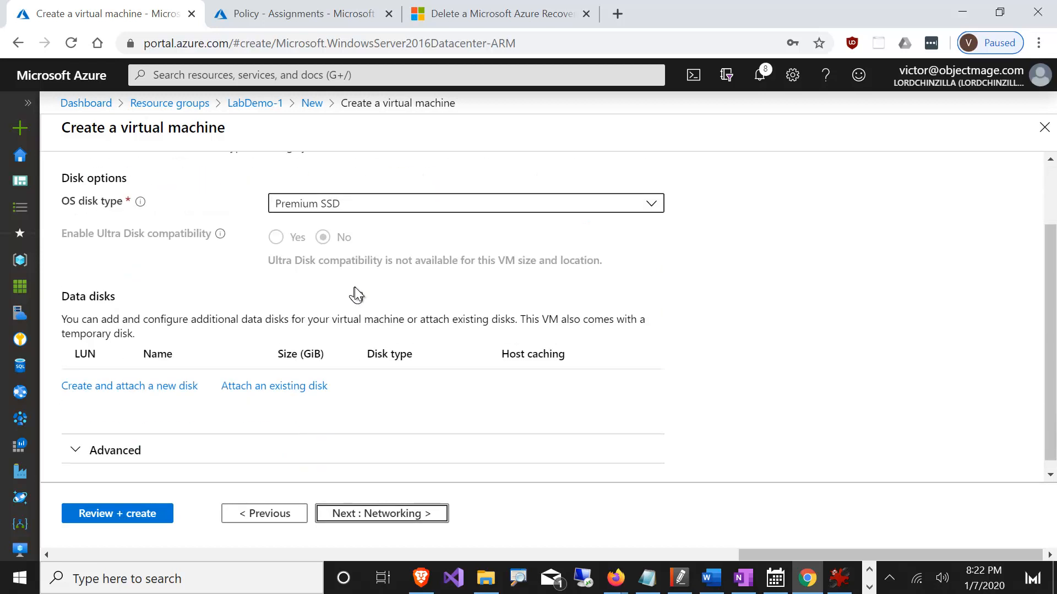
scroll(355, 294, down, 1)
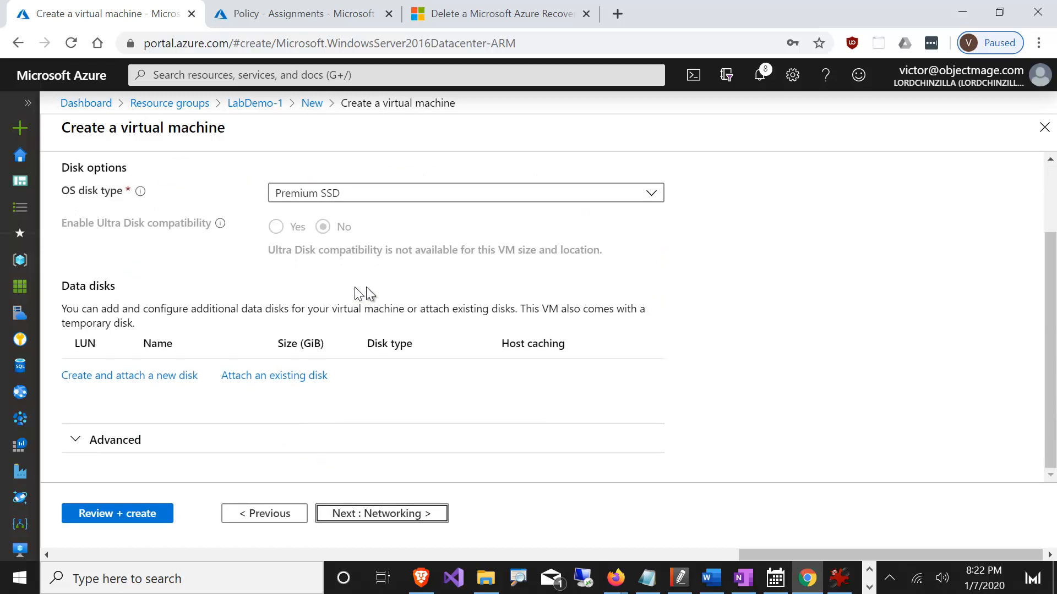
click(395, 512)
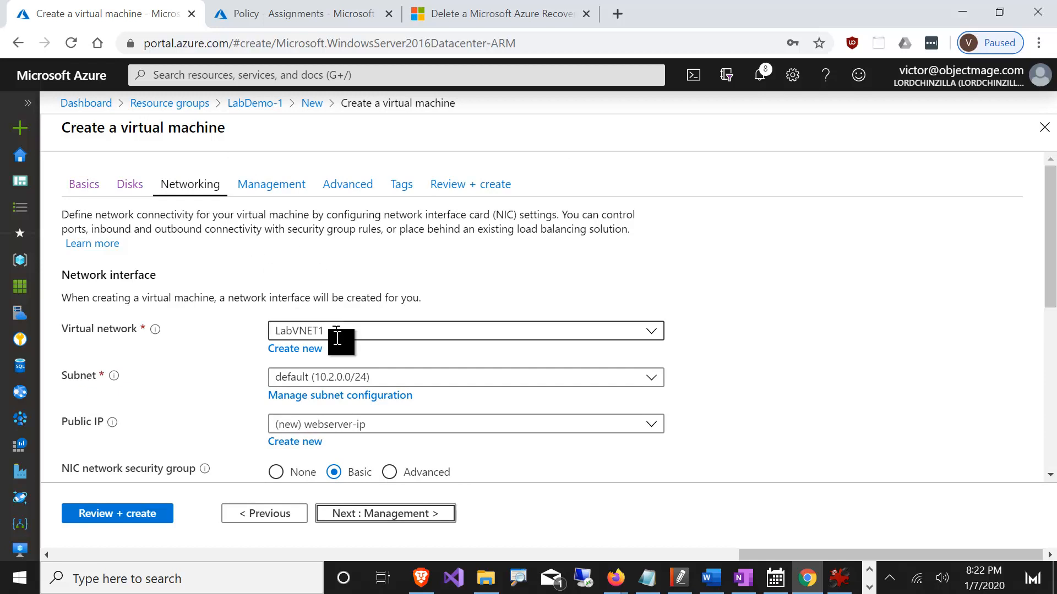
Connect the virtual machine to the LabVNET2 virtual network, then validate the configuration and create the machine
click(342, 337)
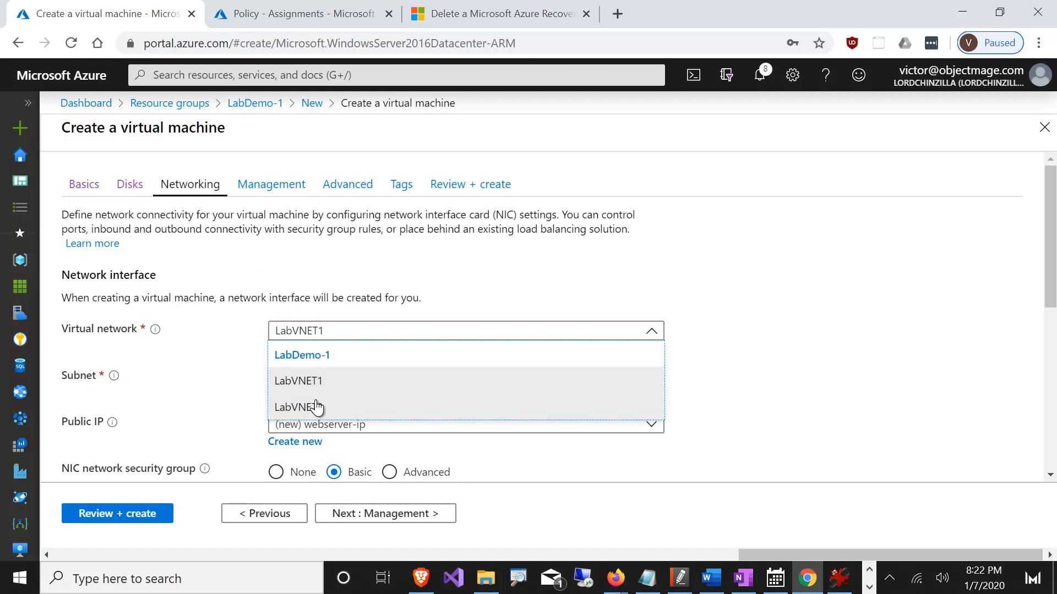
click(317, 407)
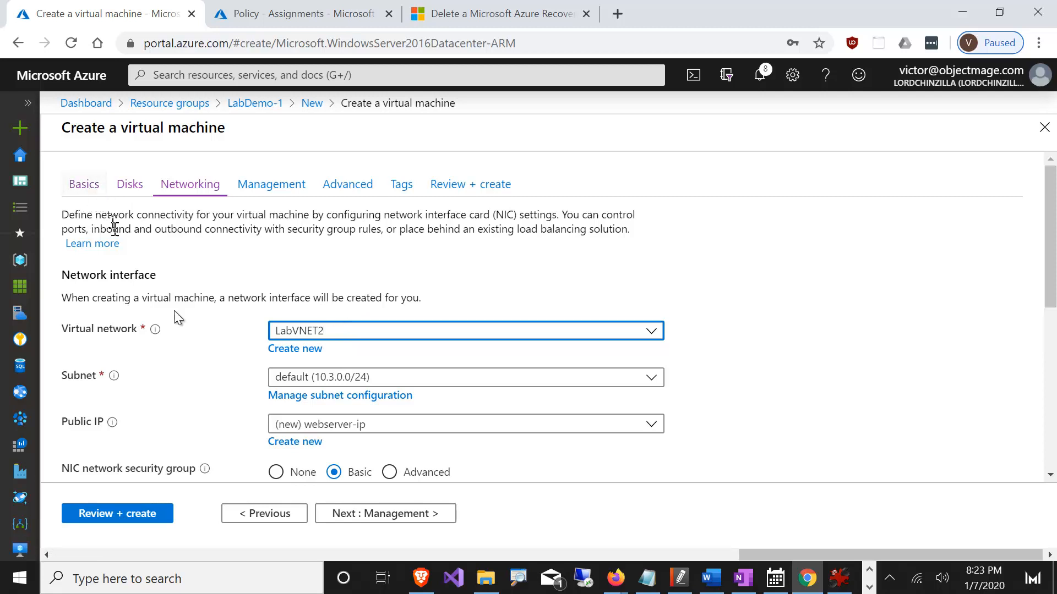
scroll(194, 392, down, 6)
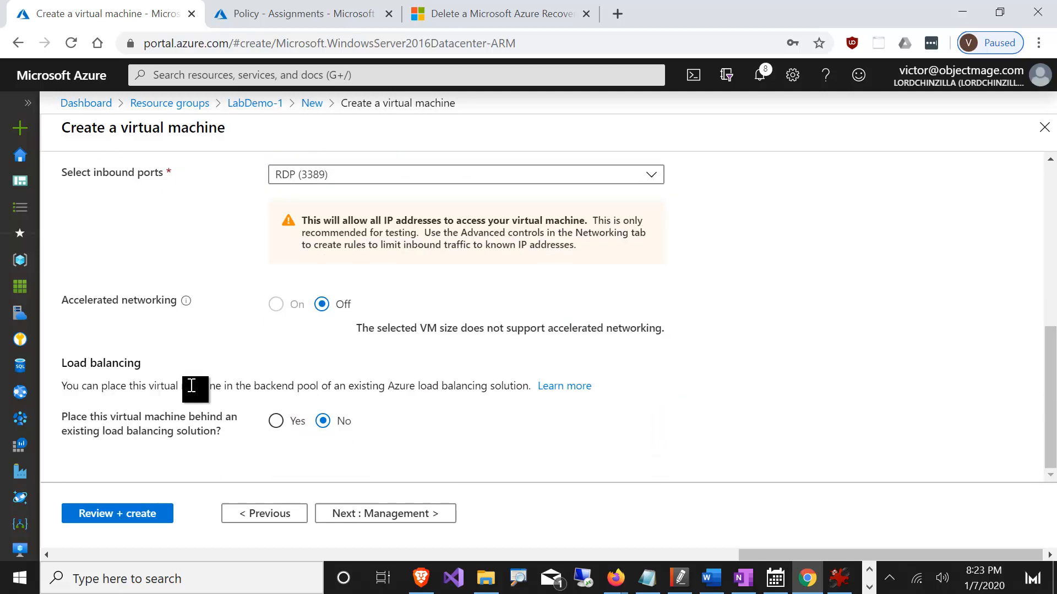
click(139, 515)
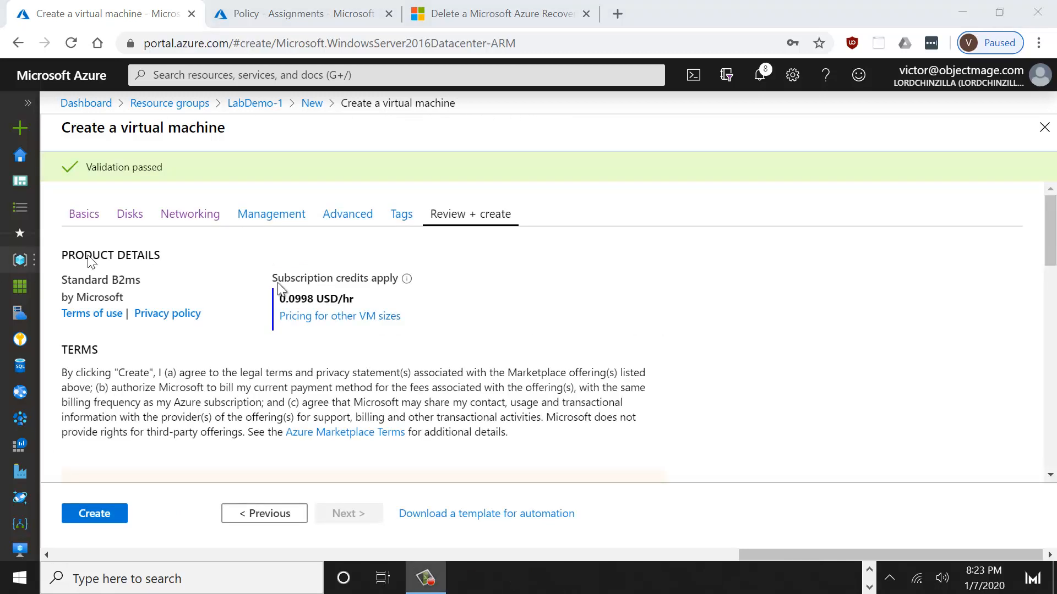
click(95, 520)
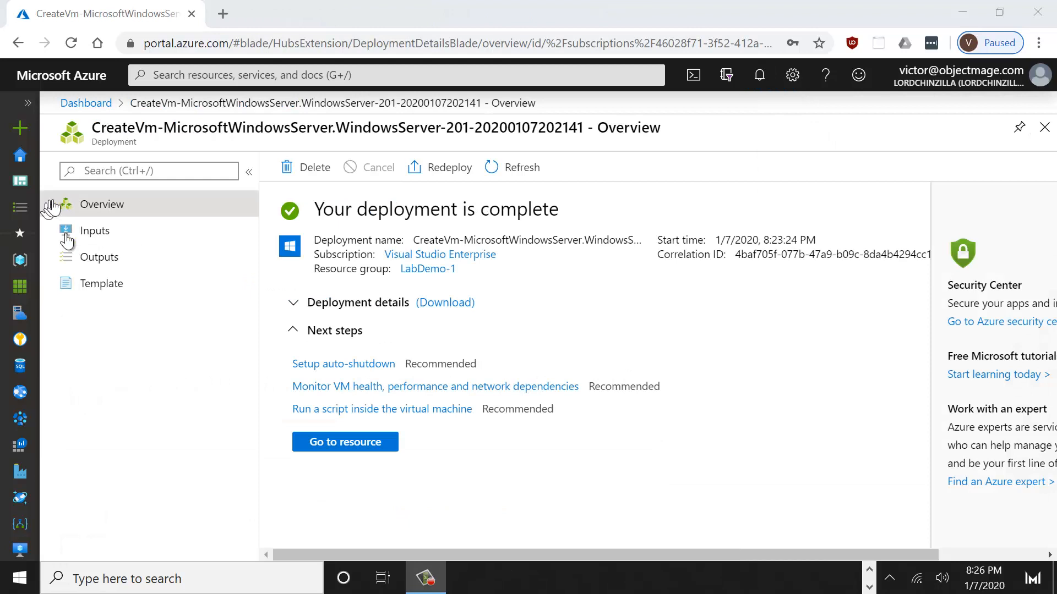
Open the disk settings of the deployed webserver virtual machine and add a data disk entry at LUN 0
click(341, 444)
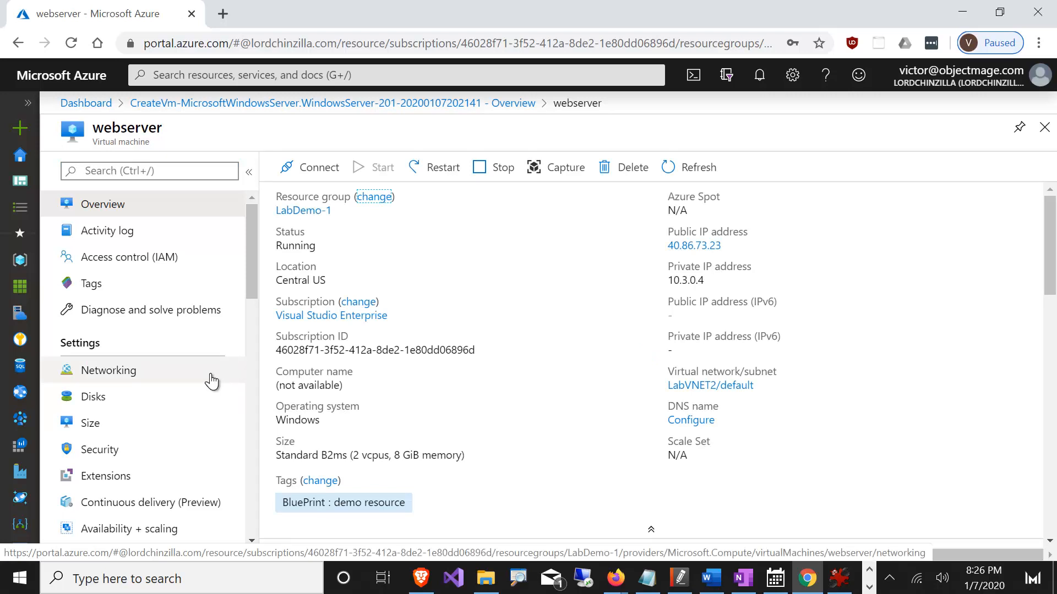
click(103, 399)
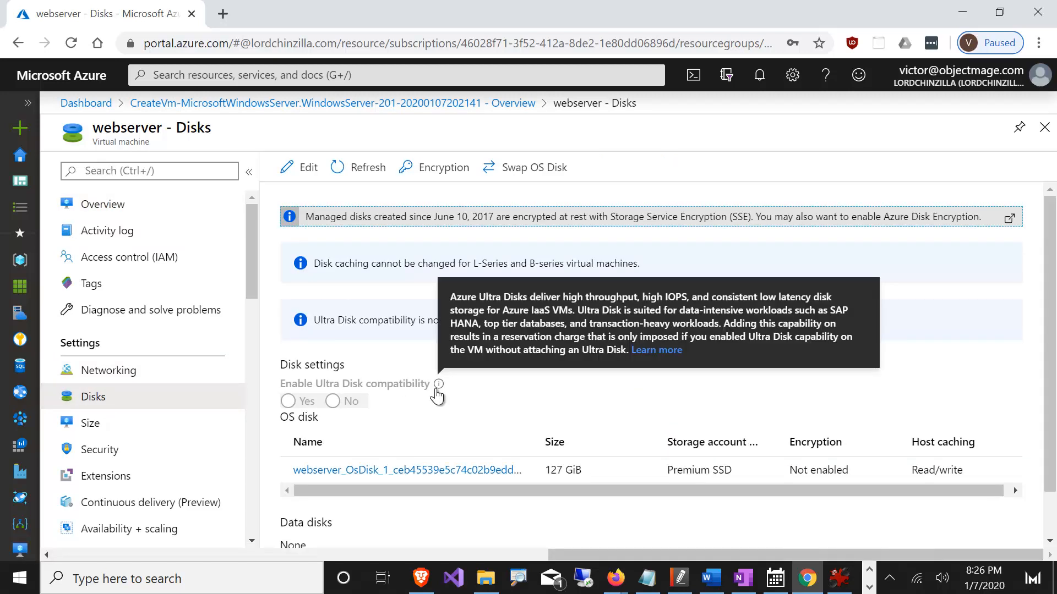
scroll(438, 391, down, 1)
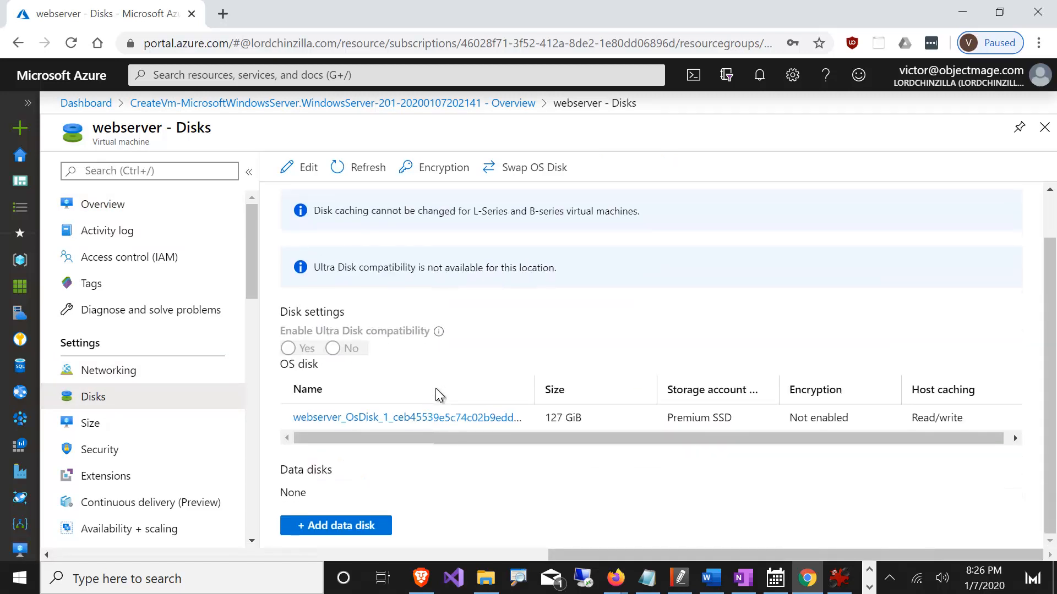
click(369, 529)
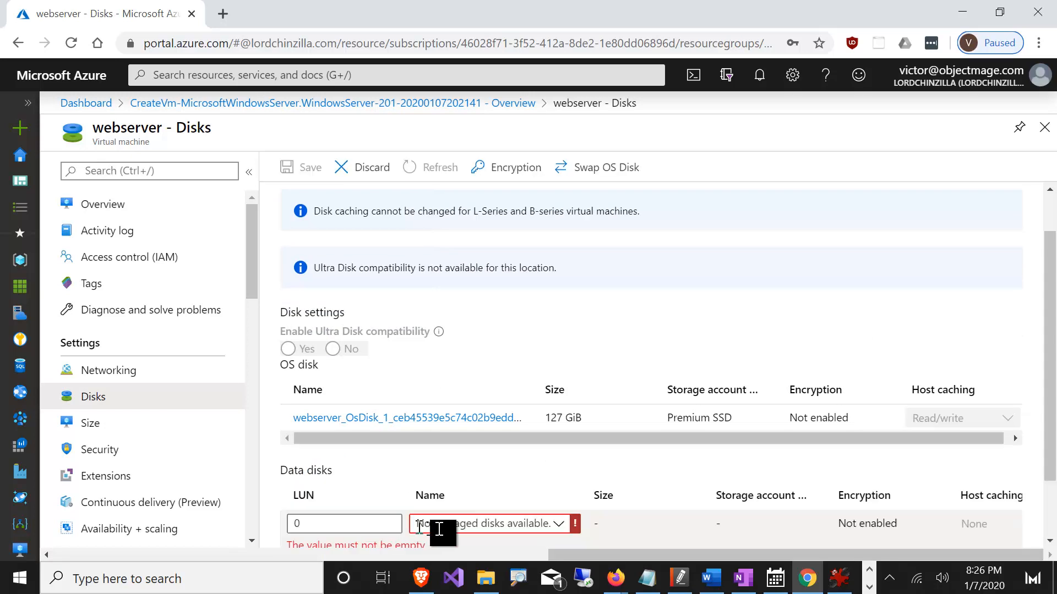
scroll(439, 530, down, 2)
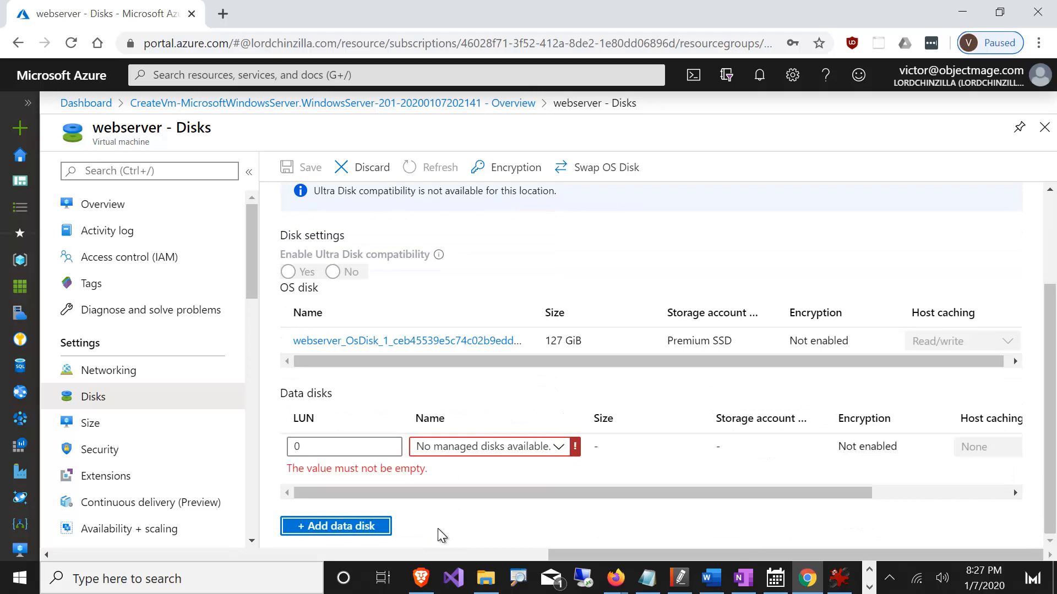
click(380, 528)
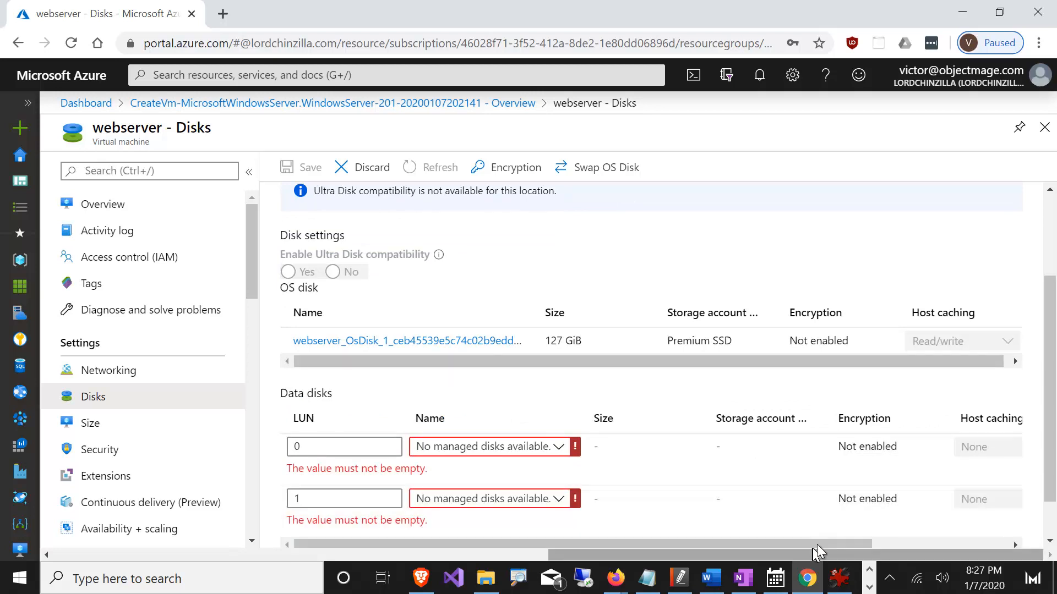
drag(816, 544, 960, 544)
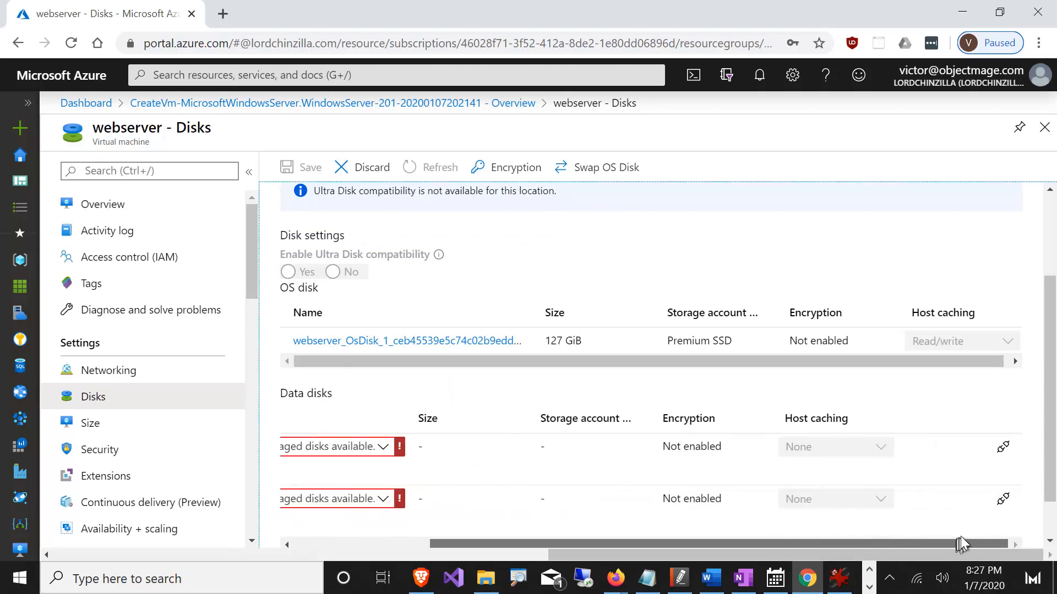
click(1003, 499)
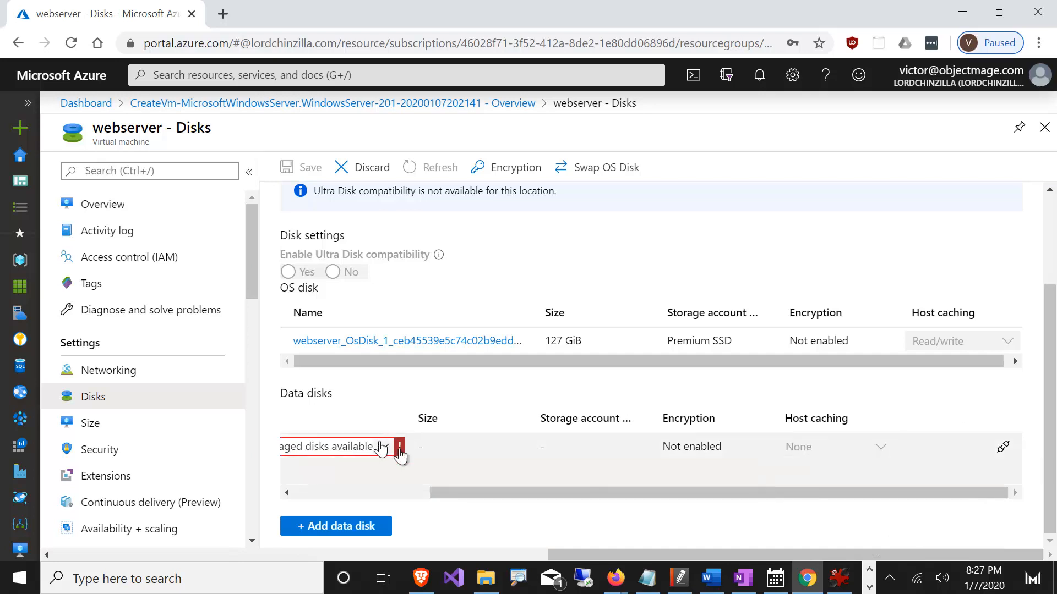
Begin a new managed disk for the LUN 0 data disk entry and name it disk1
drag(619, 554, 569, 555)
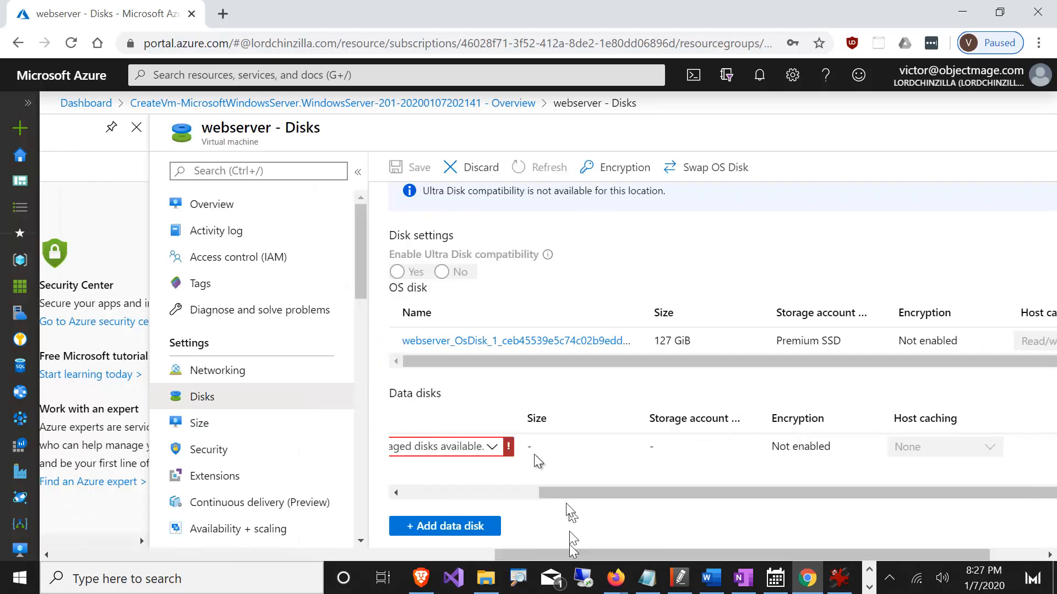
click(491, 447)
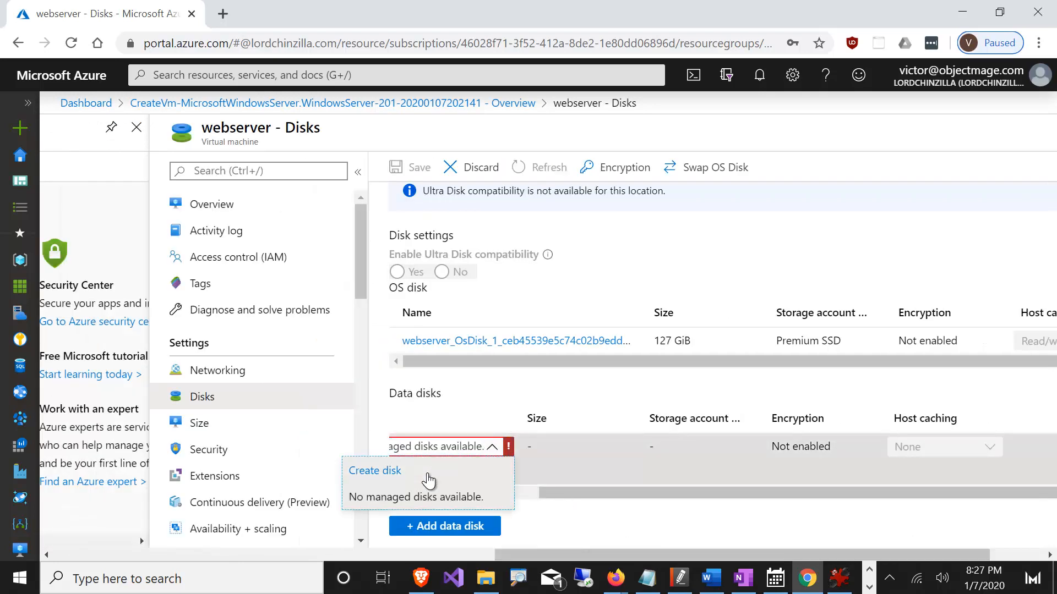
drag(573, 491, 423, 496)
click(556, 450)
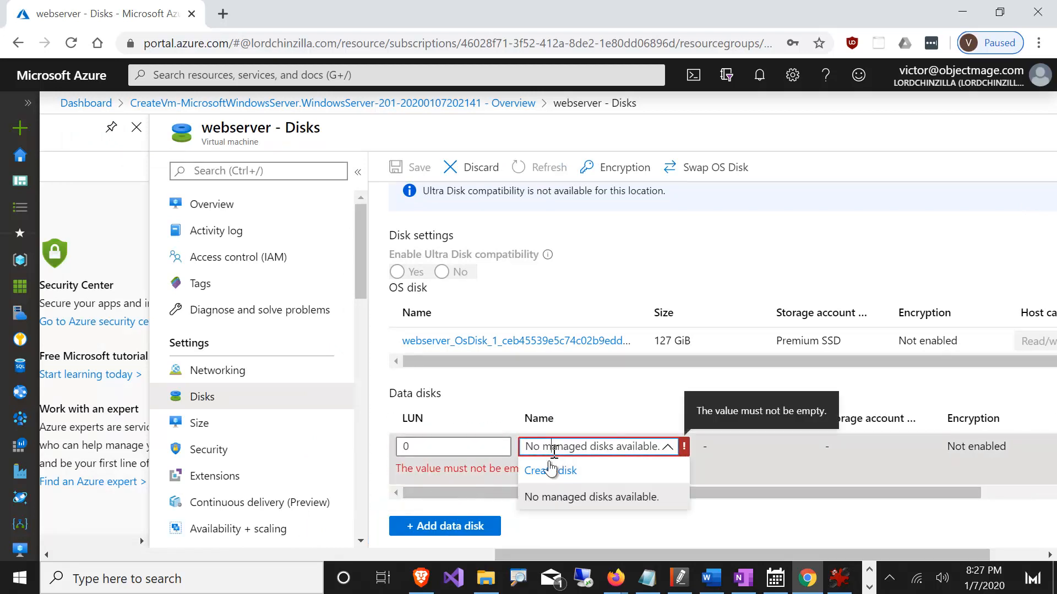
click(550, 467)
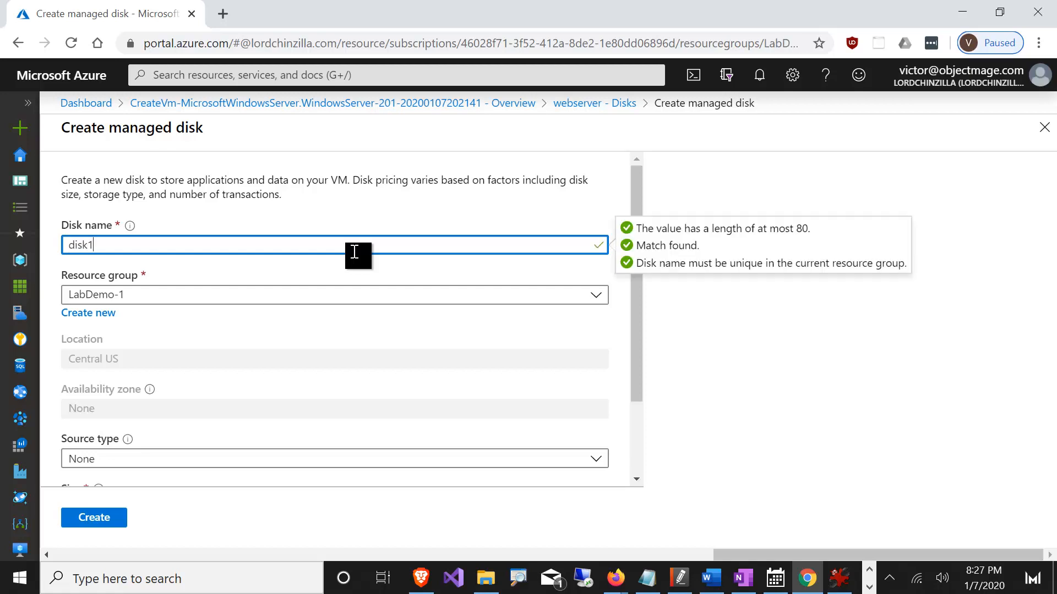
Change the new disk's account type to Standard HDD with a custom size of 80 GiB
scroll(370, 300, down, 2)
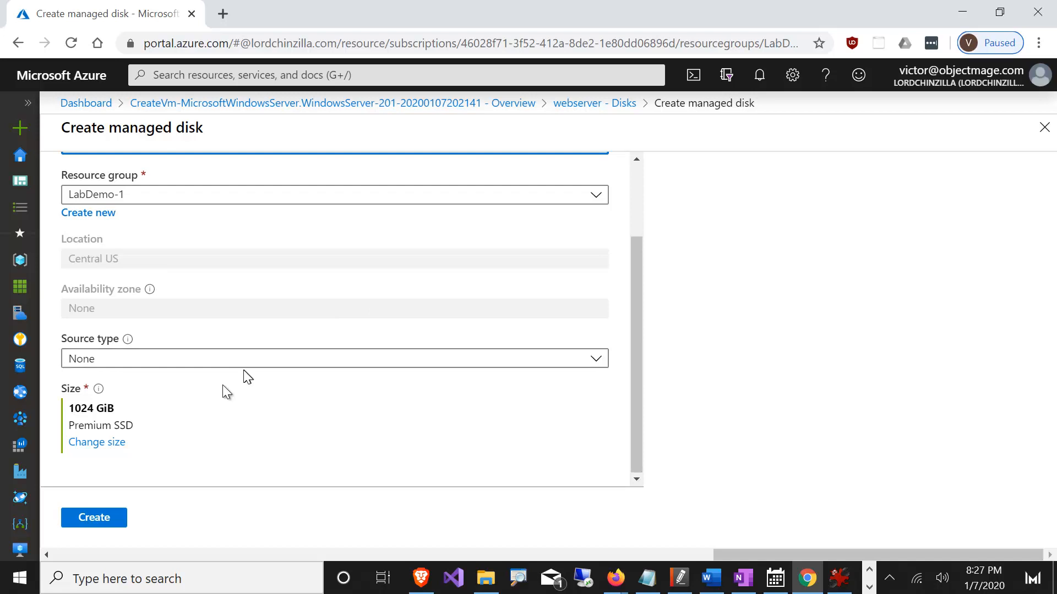
click(109, 445)
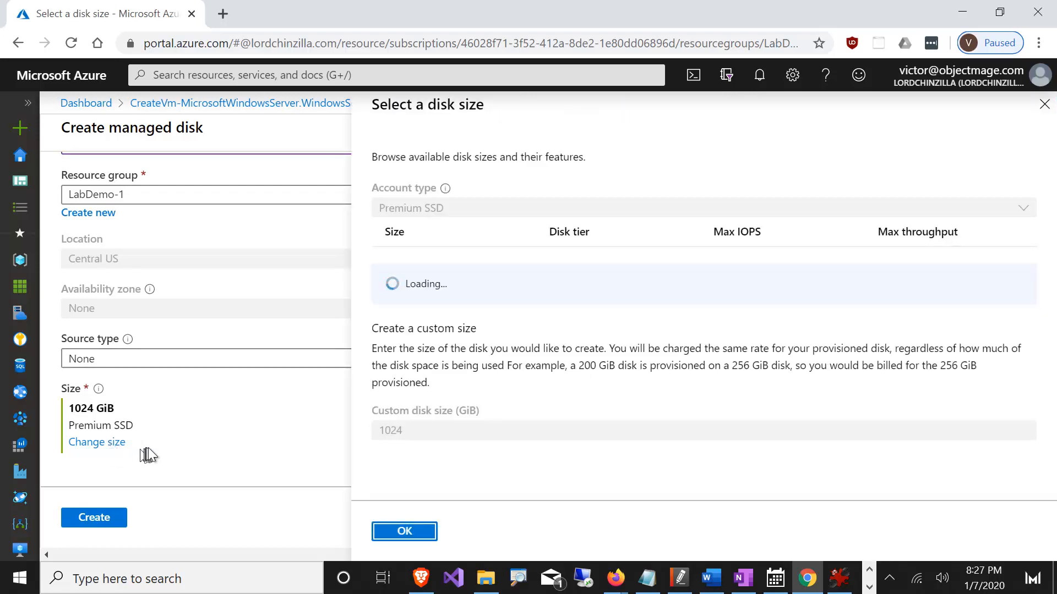
click(476, 215)
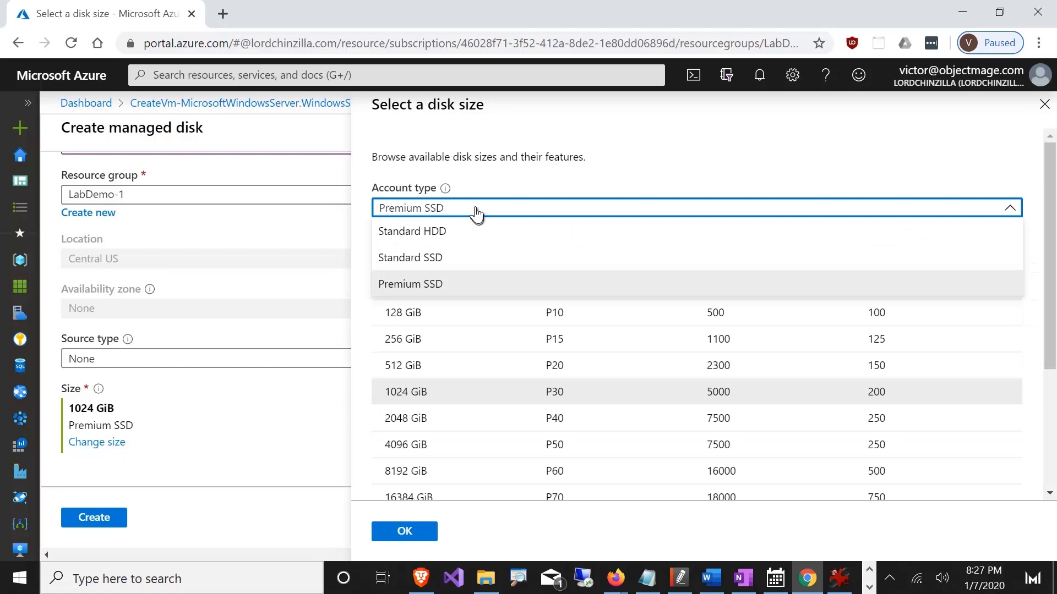
click(438, 232)
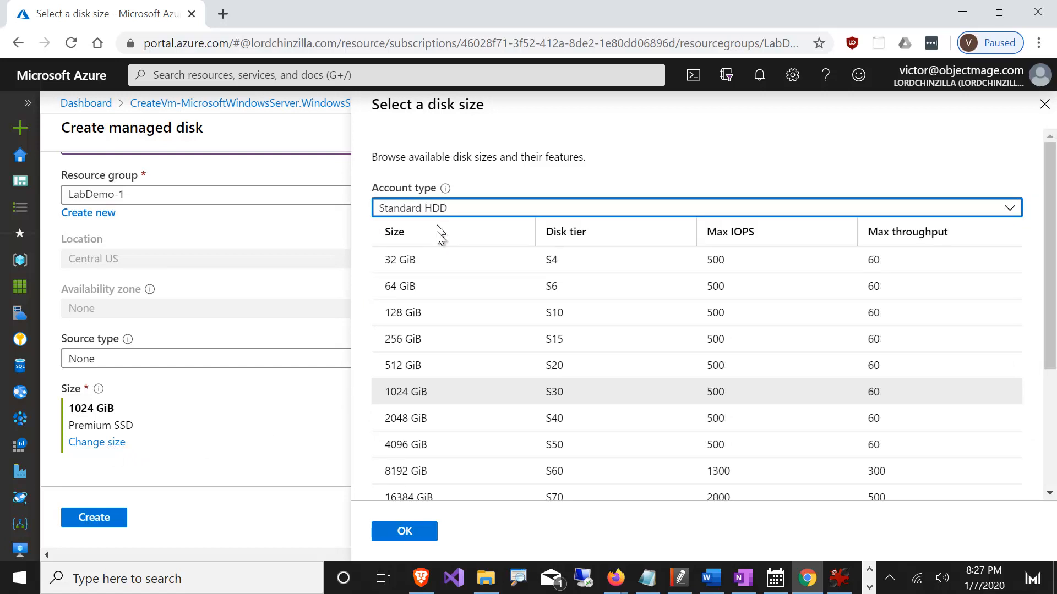
scroll(420, 366, down, 4)
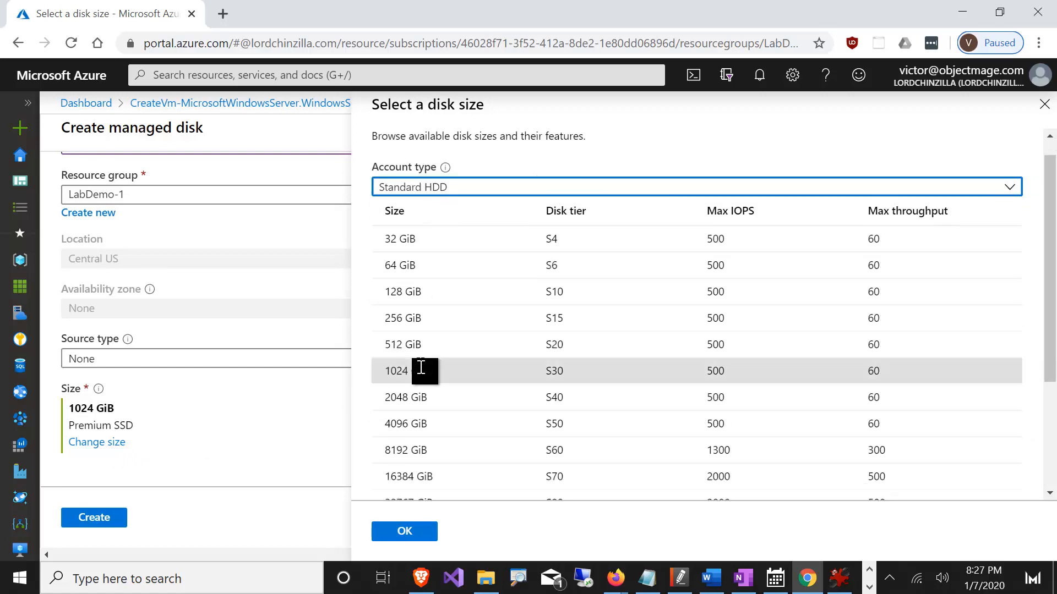
drag(413, 459, 373, 463)
text(8)
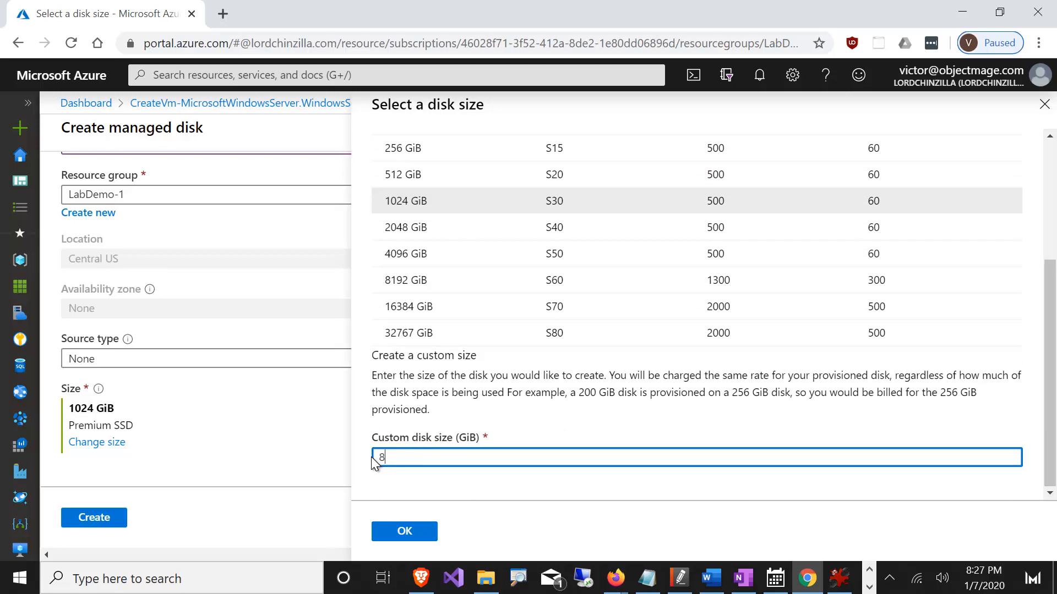
text(0)
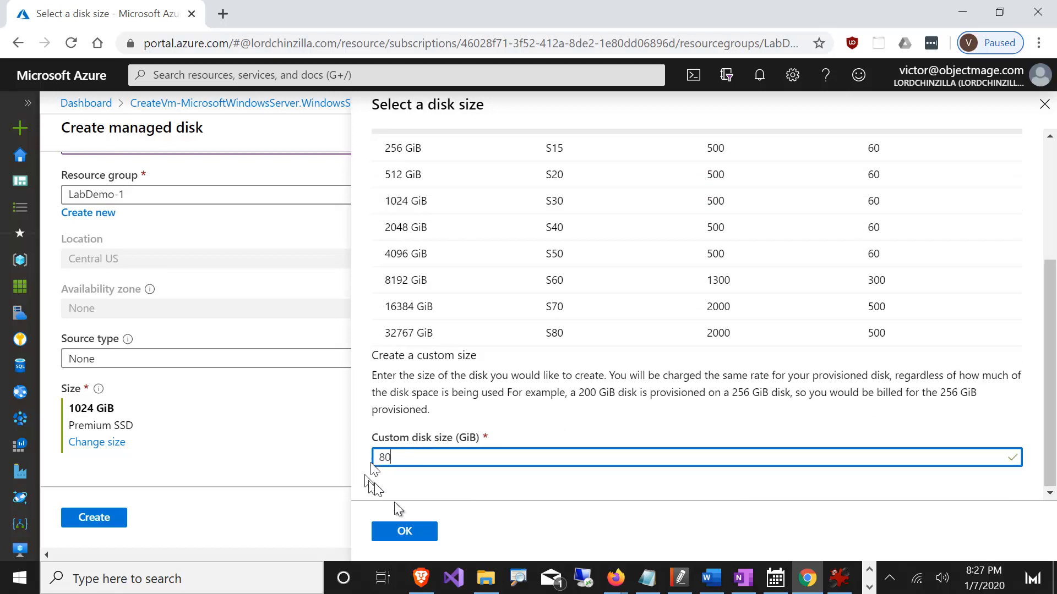
click(407, 532)
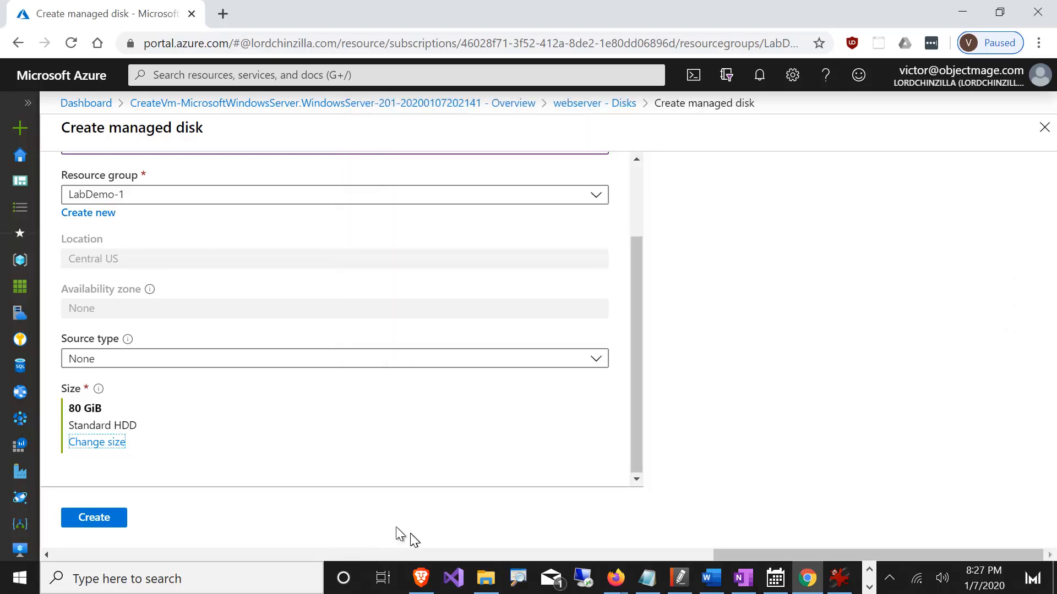
Create the managed disk with source type None and save the disk configuration of webserver
click(197, 363)
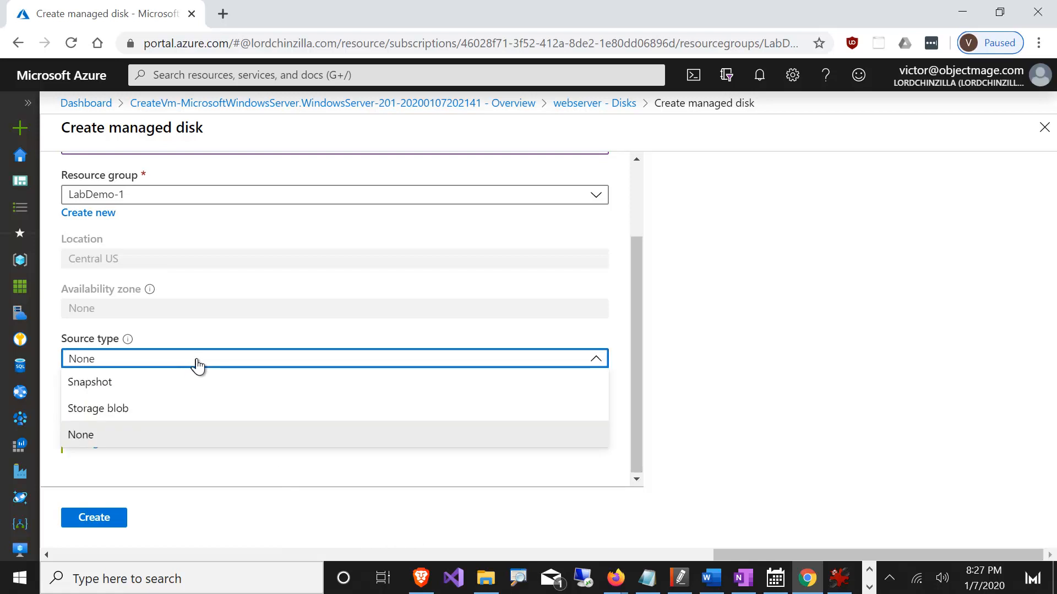
click(196, 363)
scroll(203, 316, up, 2)
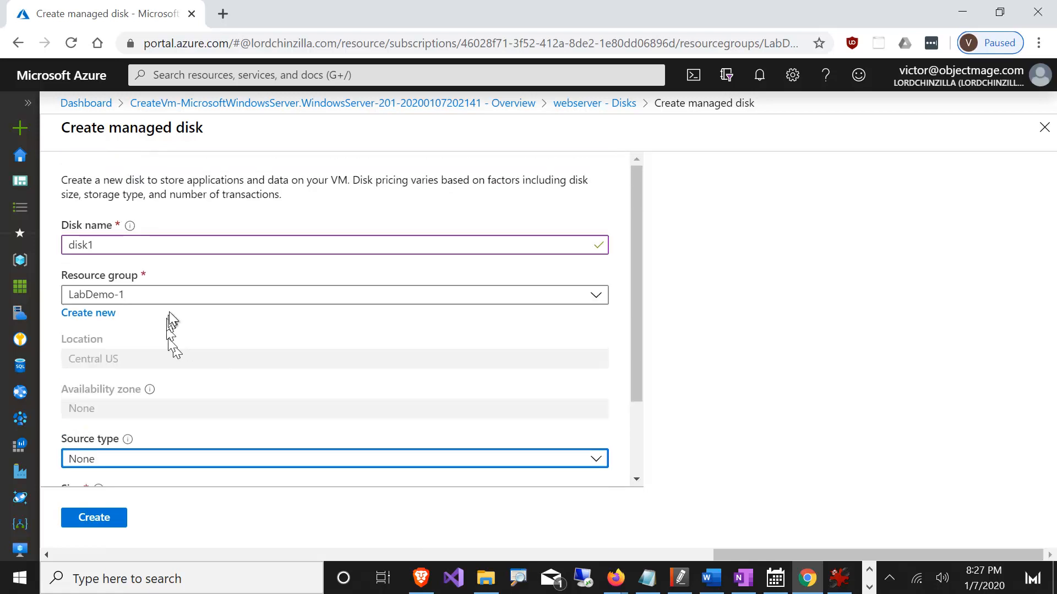
scroll(156, 382, down, 3)
click(118, 520)
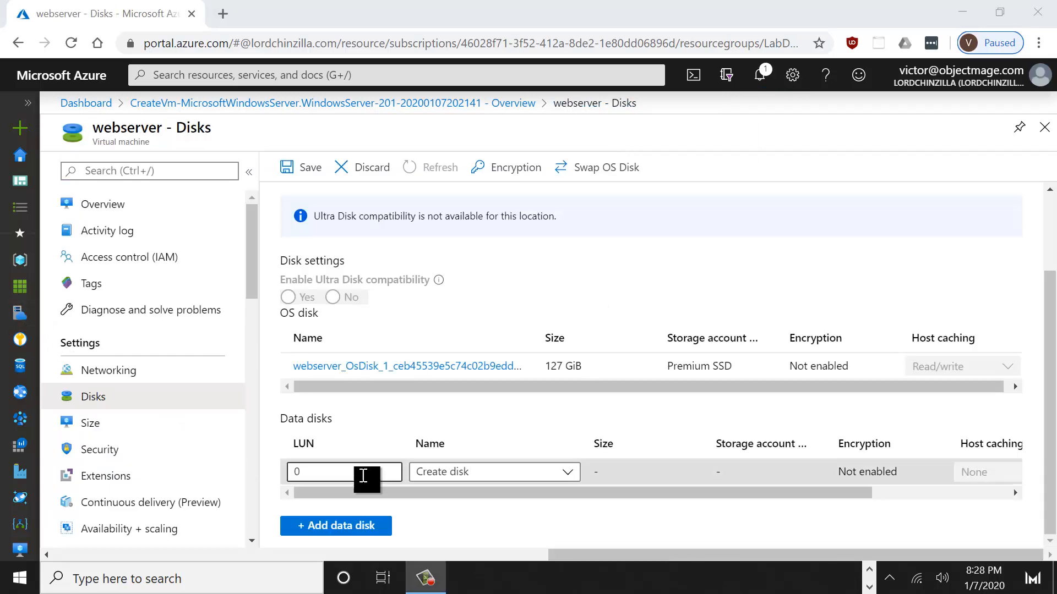
click(309, 171)
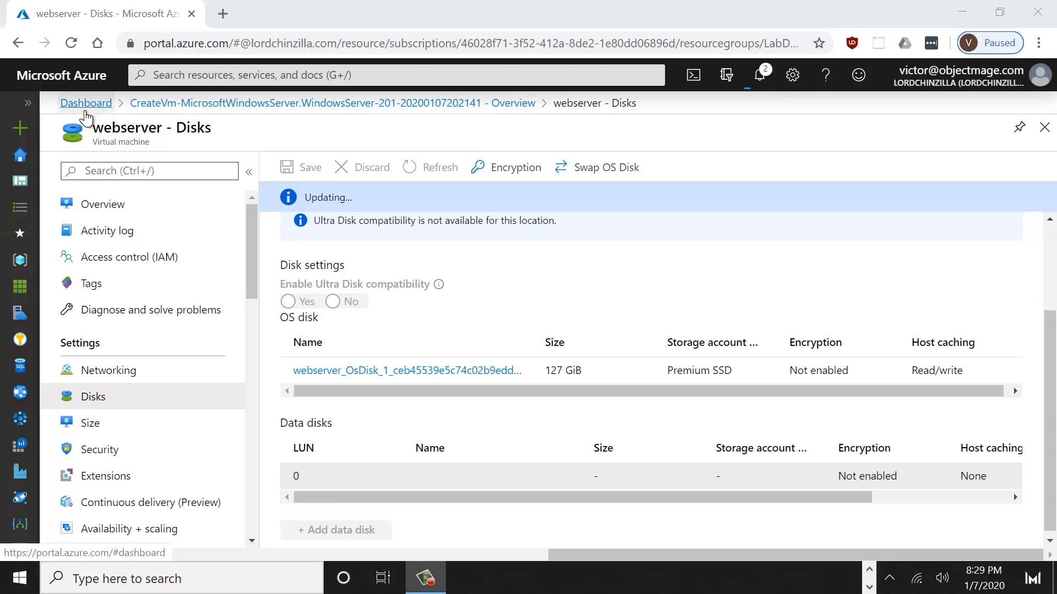
Open the LabVNET1 virtual network from the recent resources and show its peerings
drag(610, 554, 97, 537)
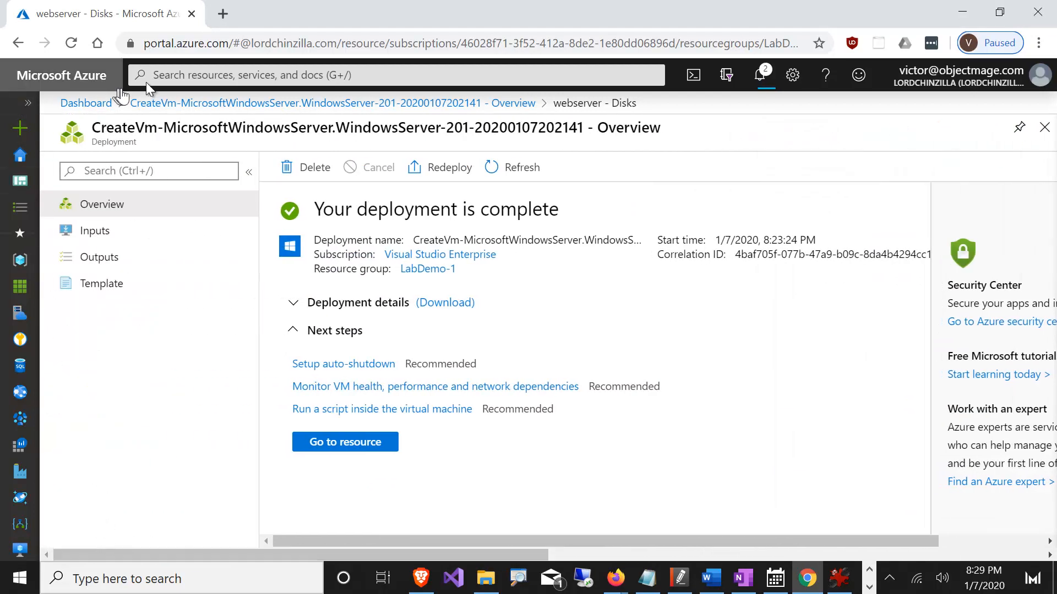
click(165, 77)
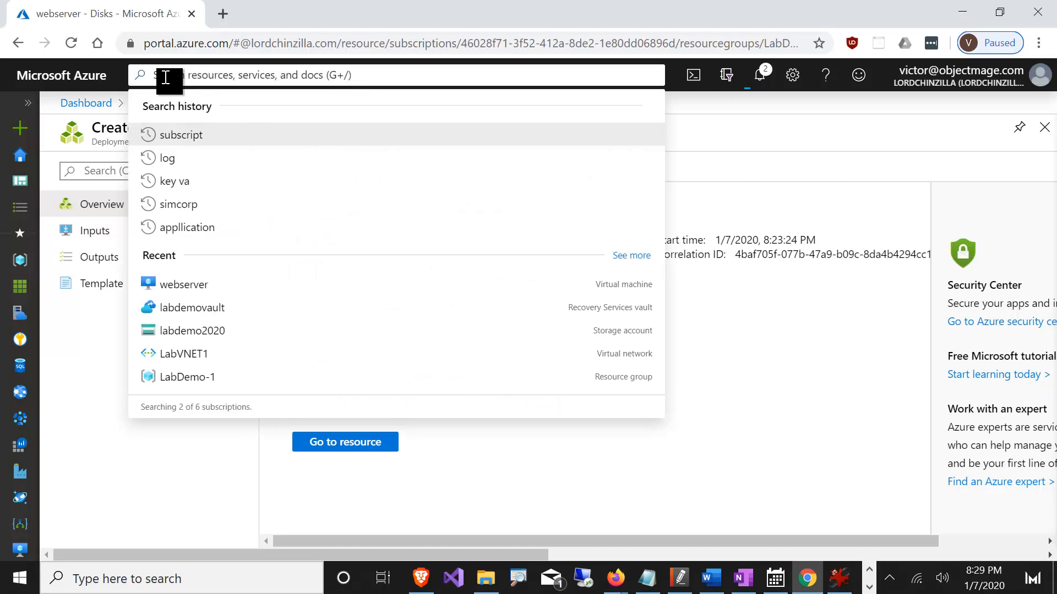
click(184, 354)
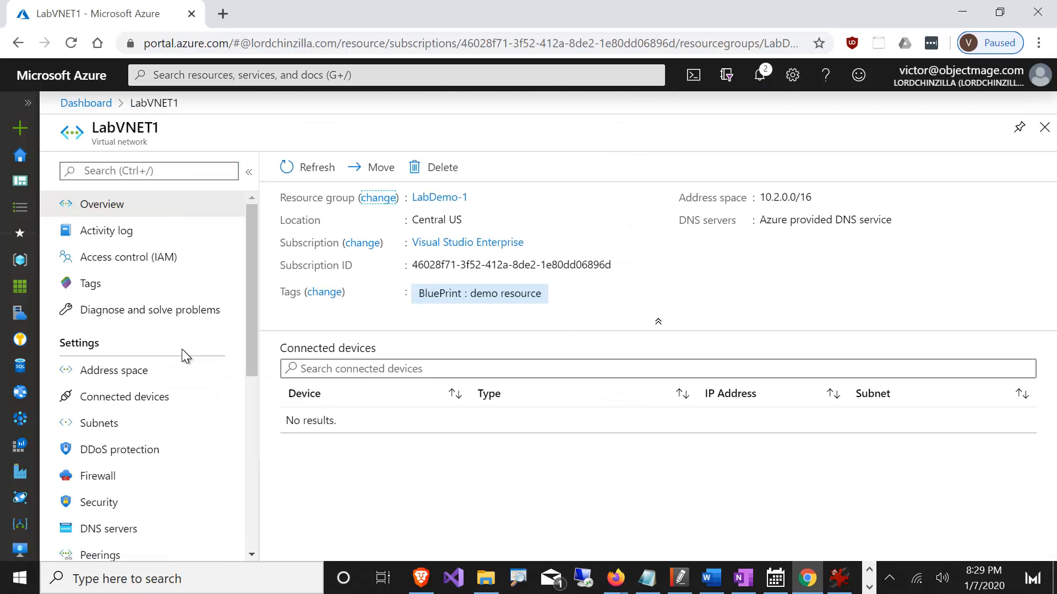
scroll(115, 499, down, 2)
click(116, 474)
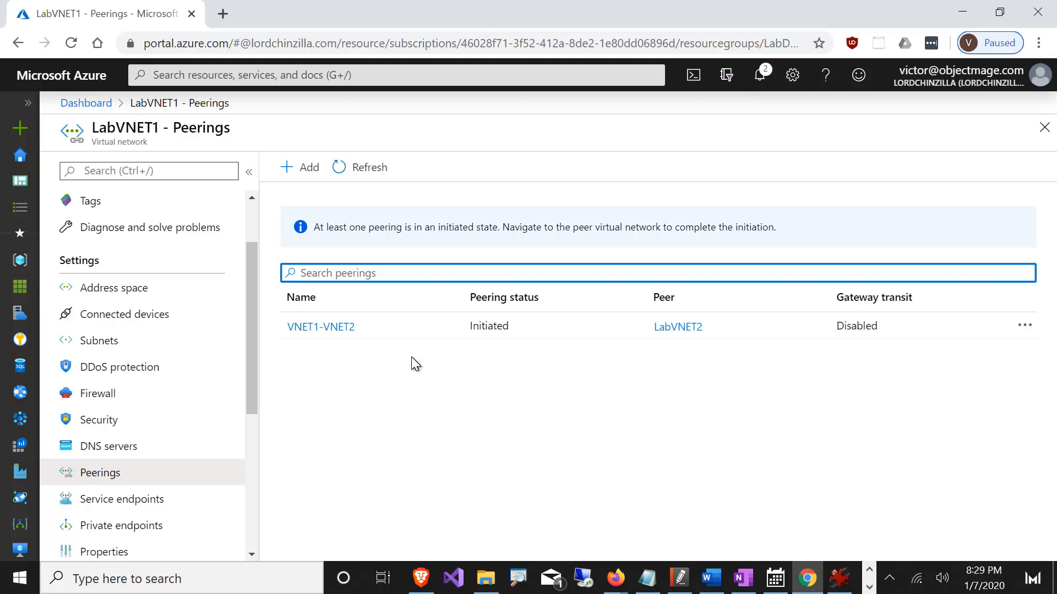
Go to the peer network LabVNET2 and start a new peering there named VNET2-VNET1
click(668, 328)
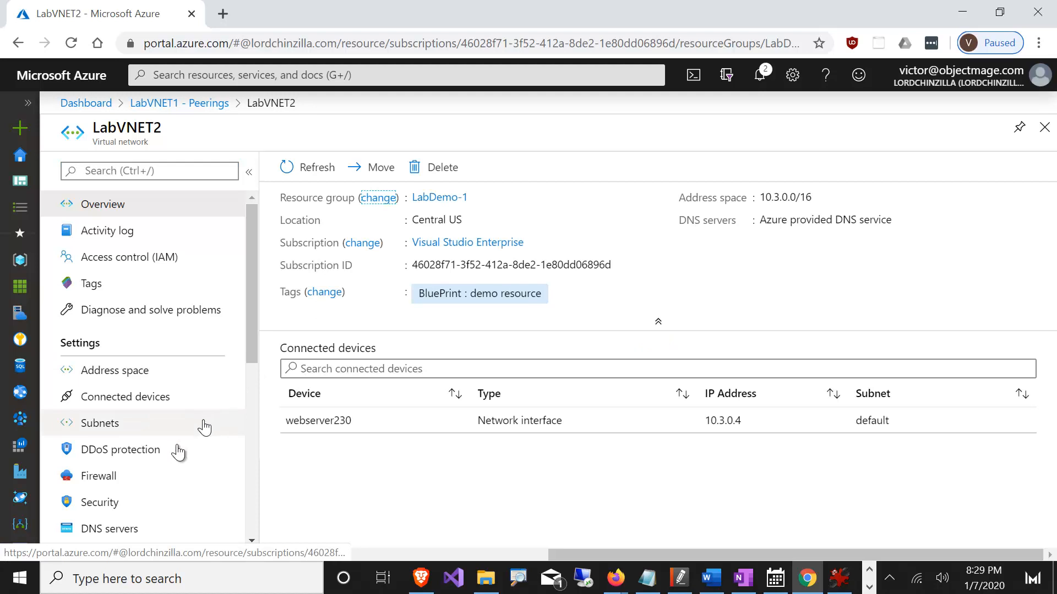
scroll(171, 446, down, 3)
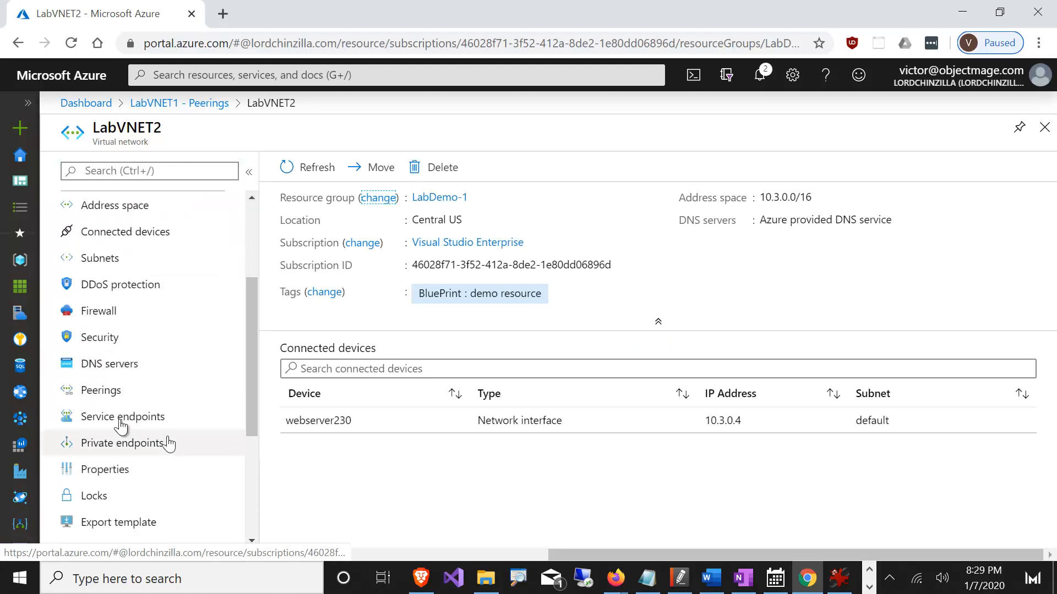
click(104, 392)
click(300, 175)
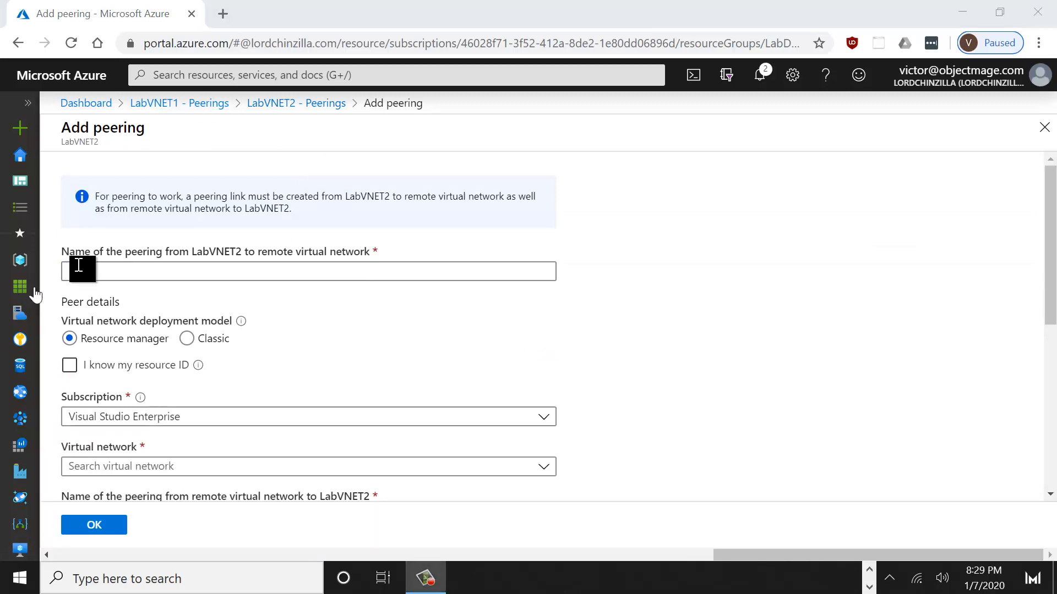
click(157, 267)
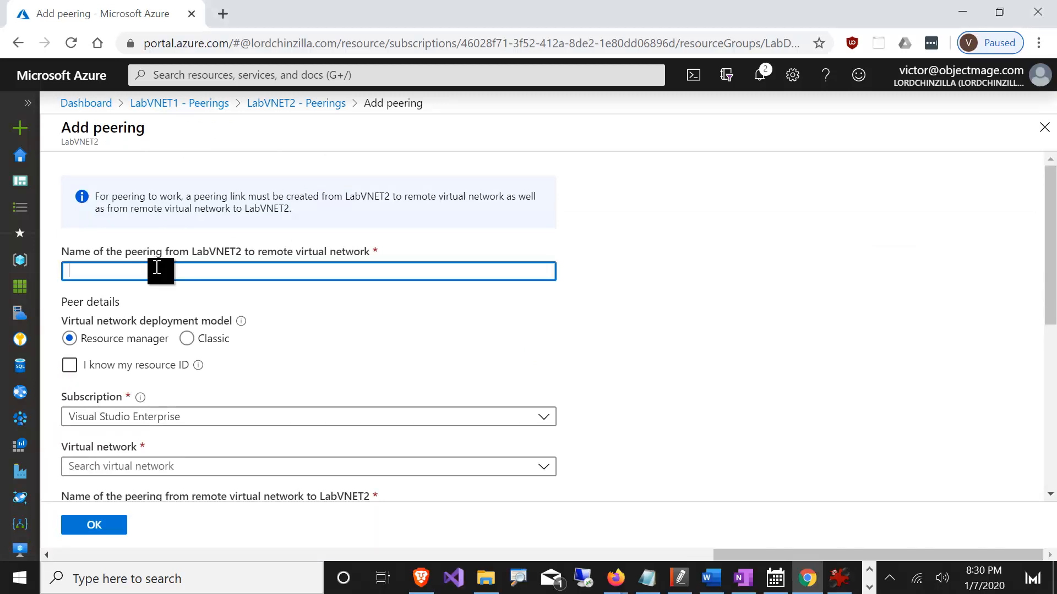
text(VNET2-VNET1)
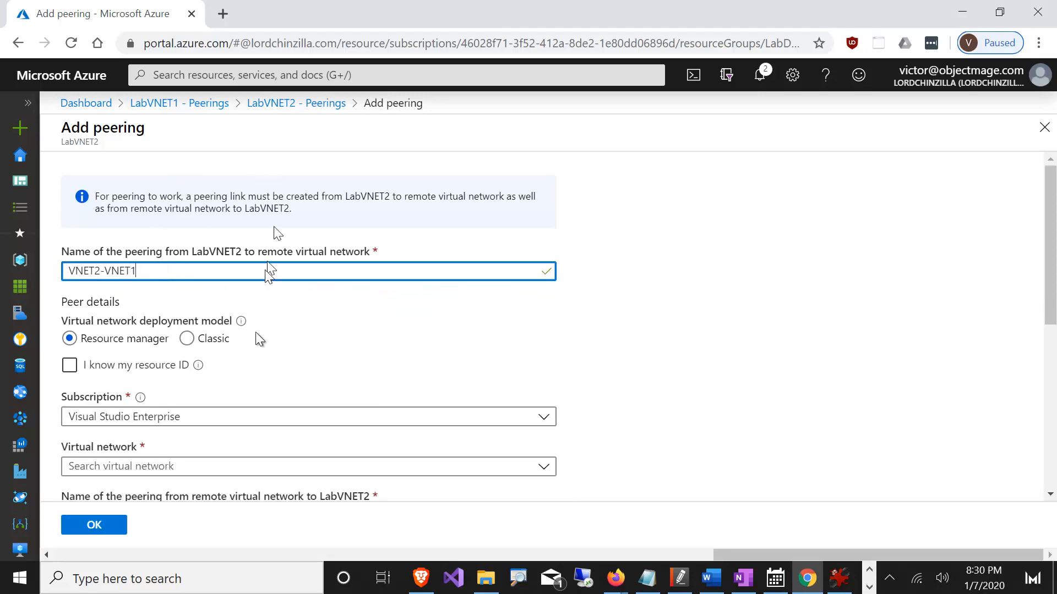
Select LabVNET1 (LabDemo-1) as the remote virtual network and create the VNET2-VNET1 peering
scroll(256, 332, down, 2)
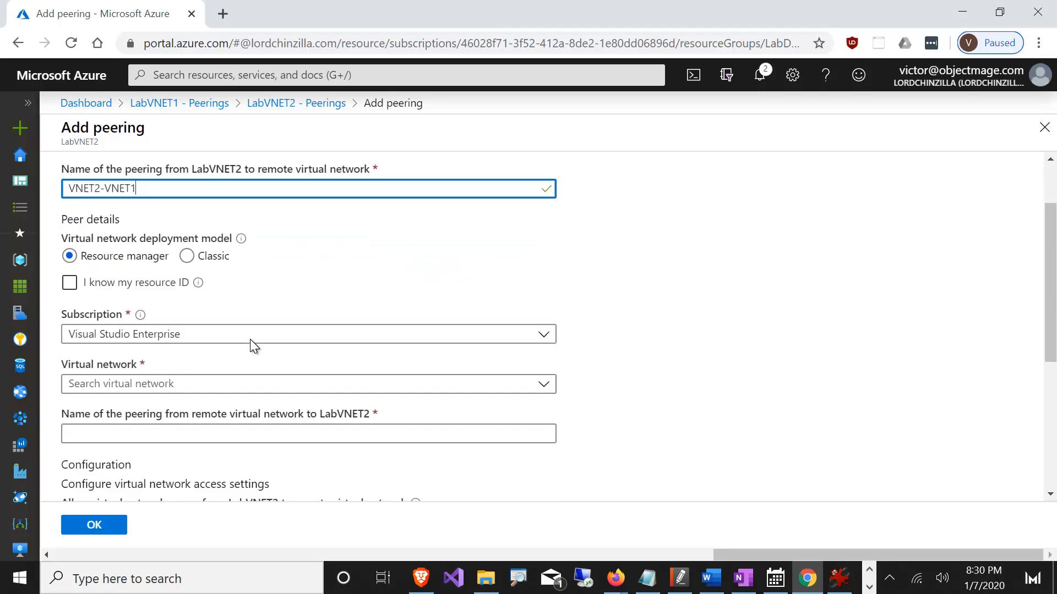
click(202, 384)
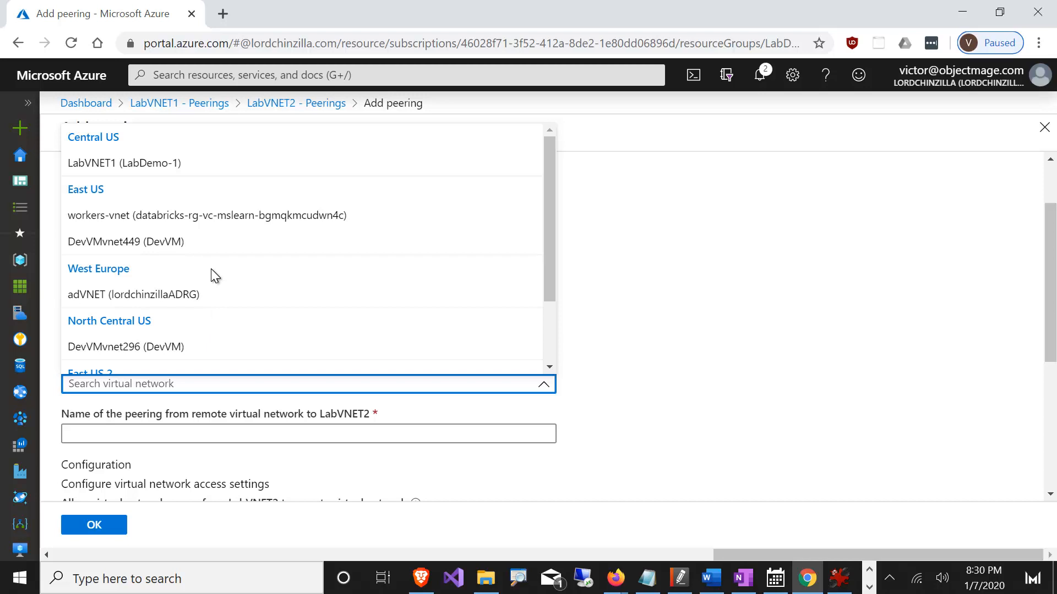
click(147, 165)
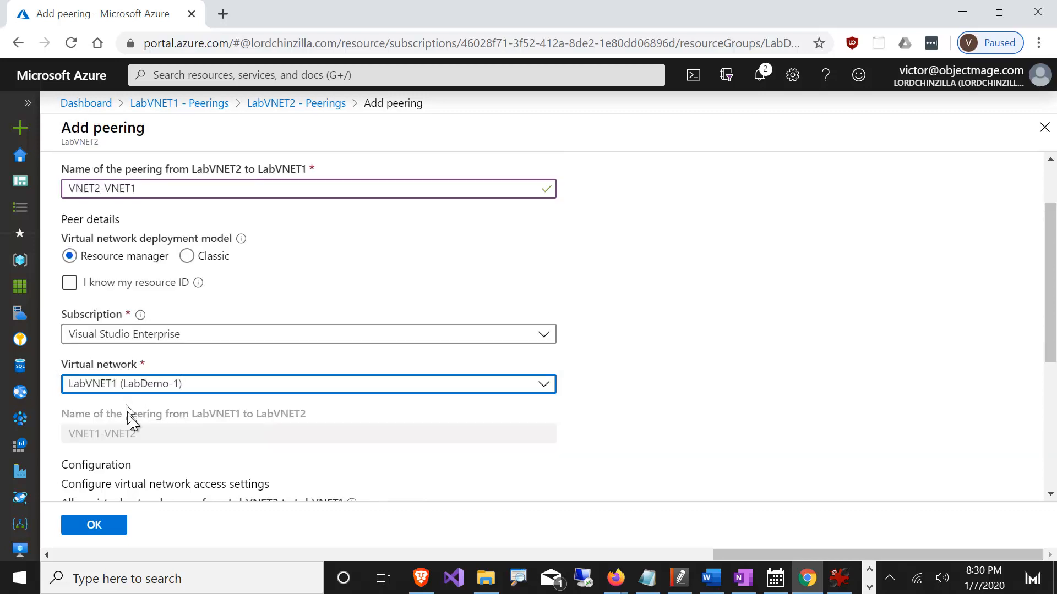
scroll(130, 417, down, 5)
click(114, 530)
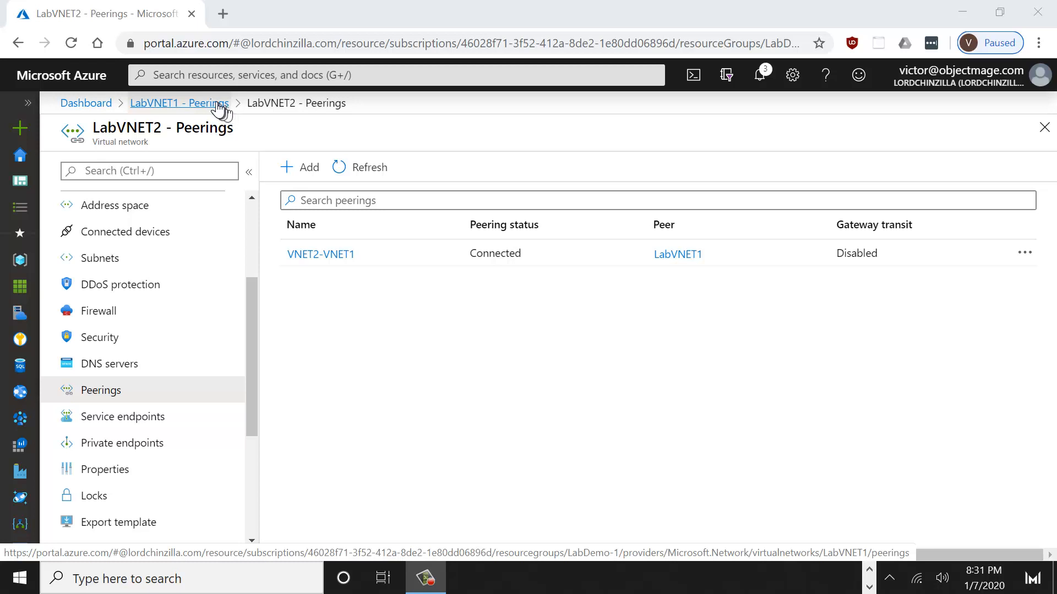
Open the webserver virtual machine from the recent resources and show its networking settings
click(176, 77)
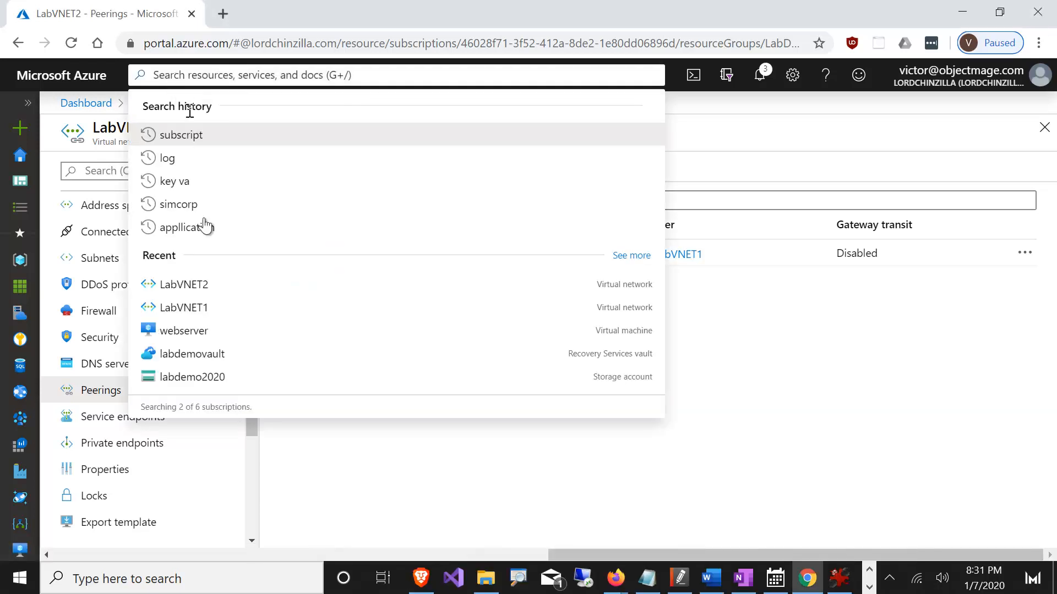
click(188, 331)
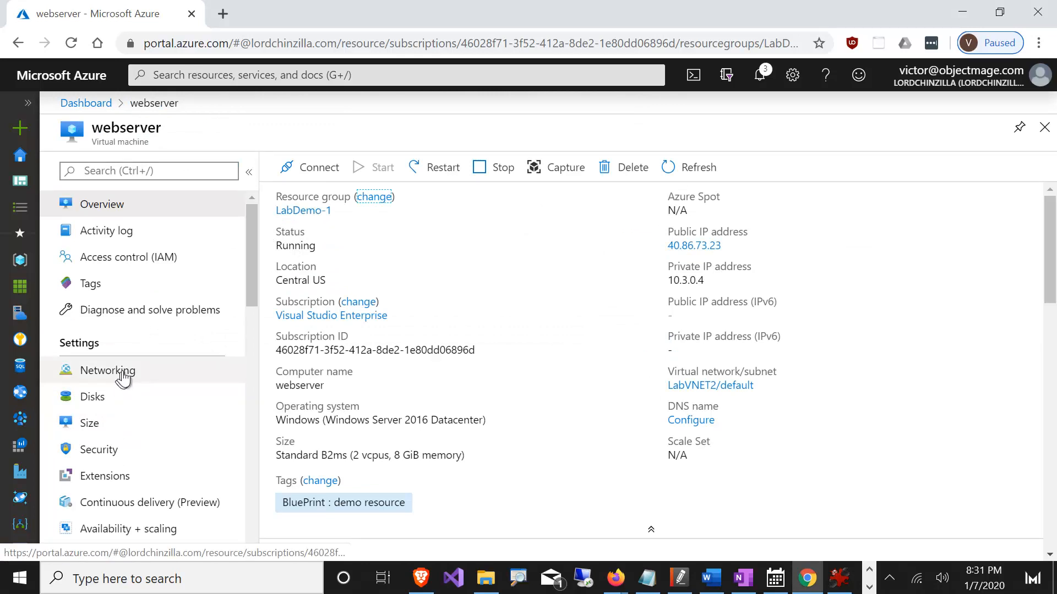
click(123, 374)
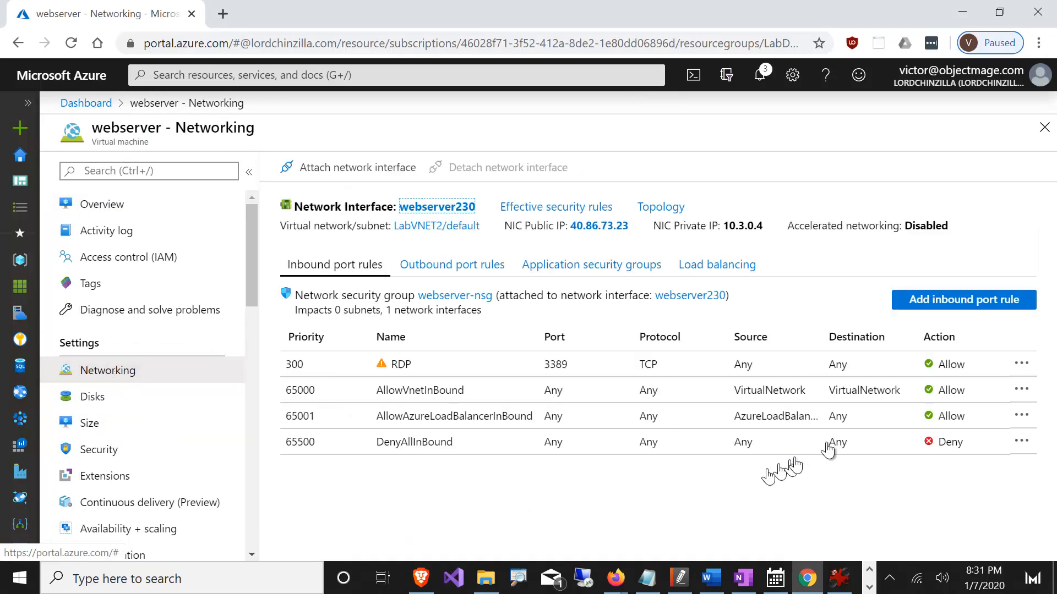
Start a new inbound port rule with the Internet service tag as source, destination port 443 and protocol TCP
click(940, 299)
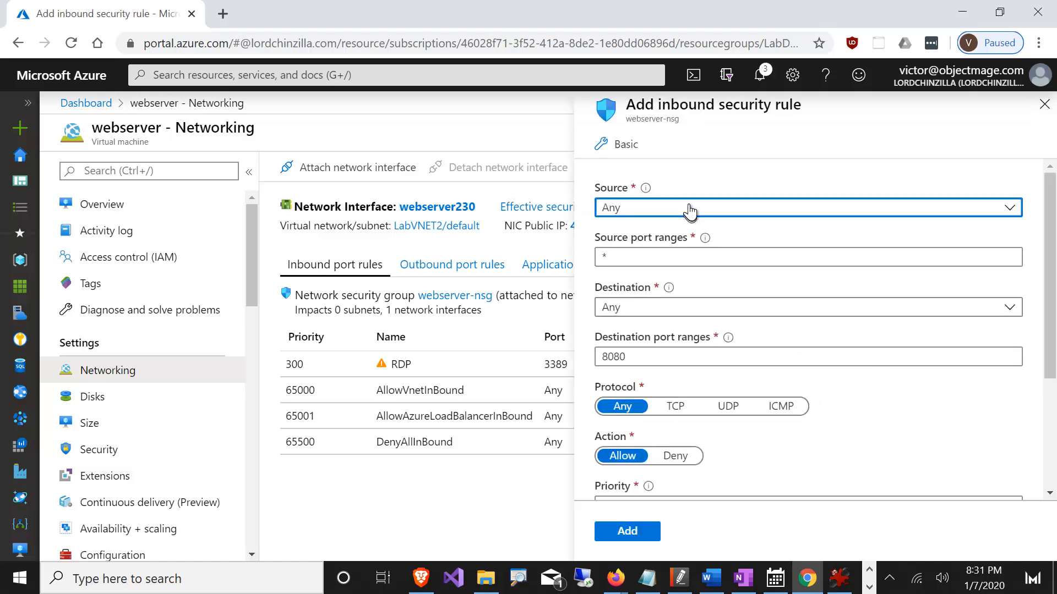
click(689, 209)
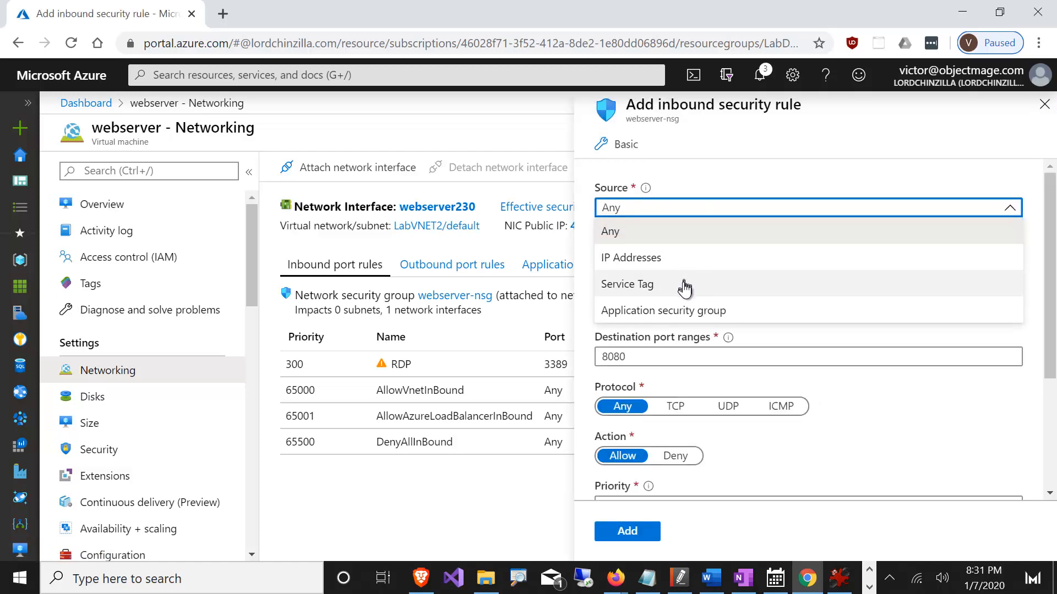
click(685, 285)
double_click(680, 408)
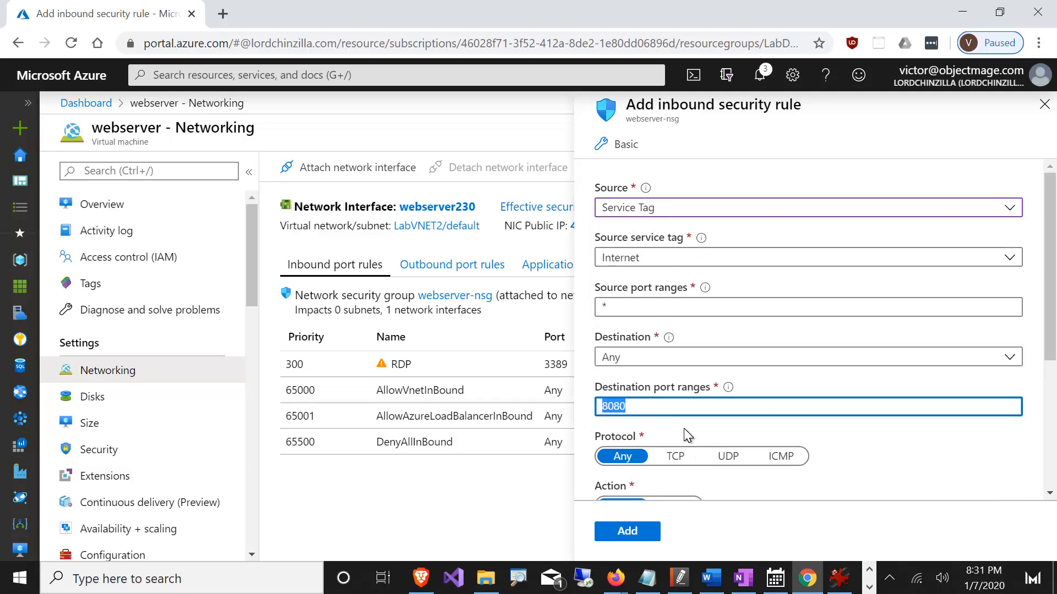
text(443)
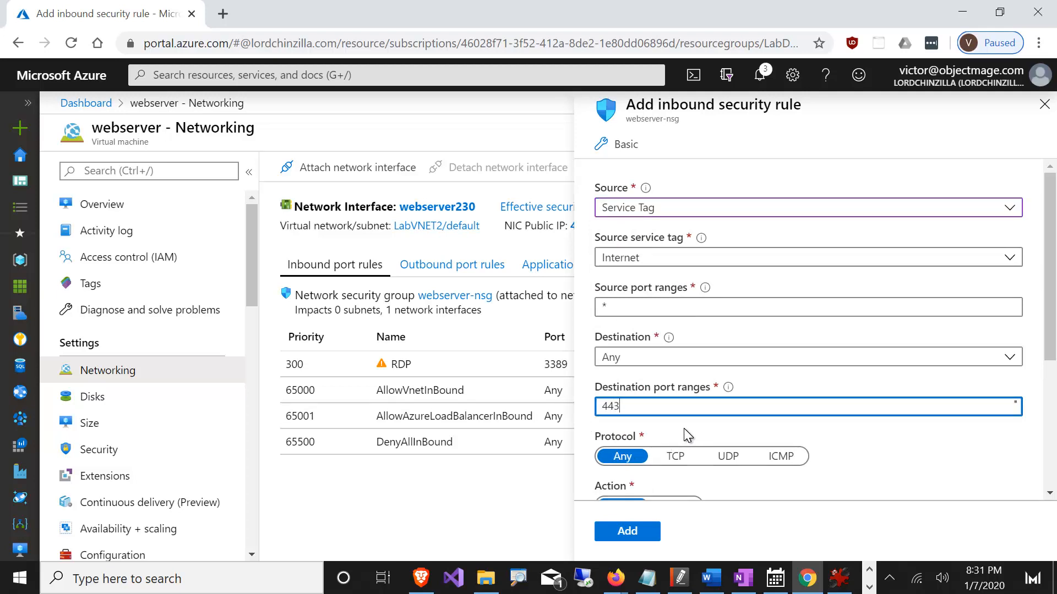
scroll(685, 432, down, 1)
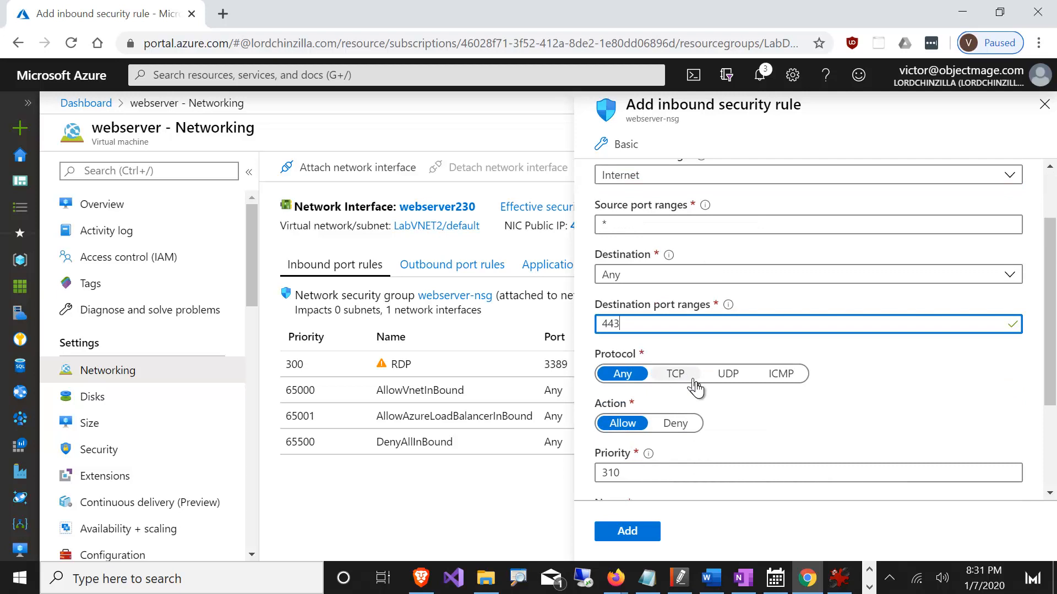
click(686, 378)
click(675, 423)
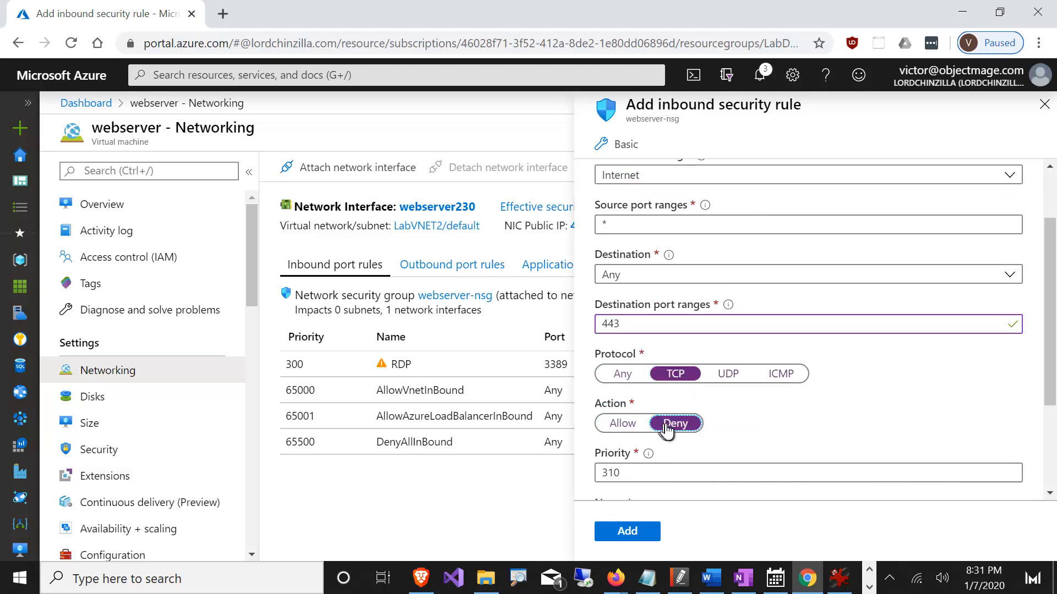
scroll(655, 435, down, 1)
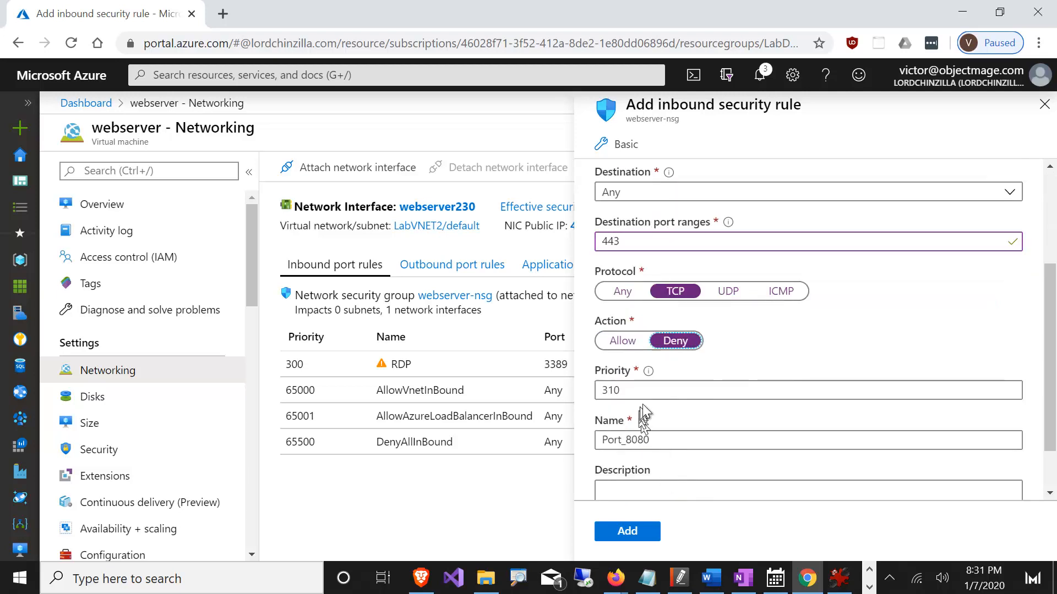
click(661, 439)
double_click(652, 440)
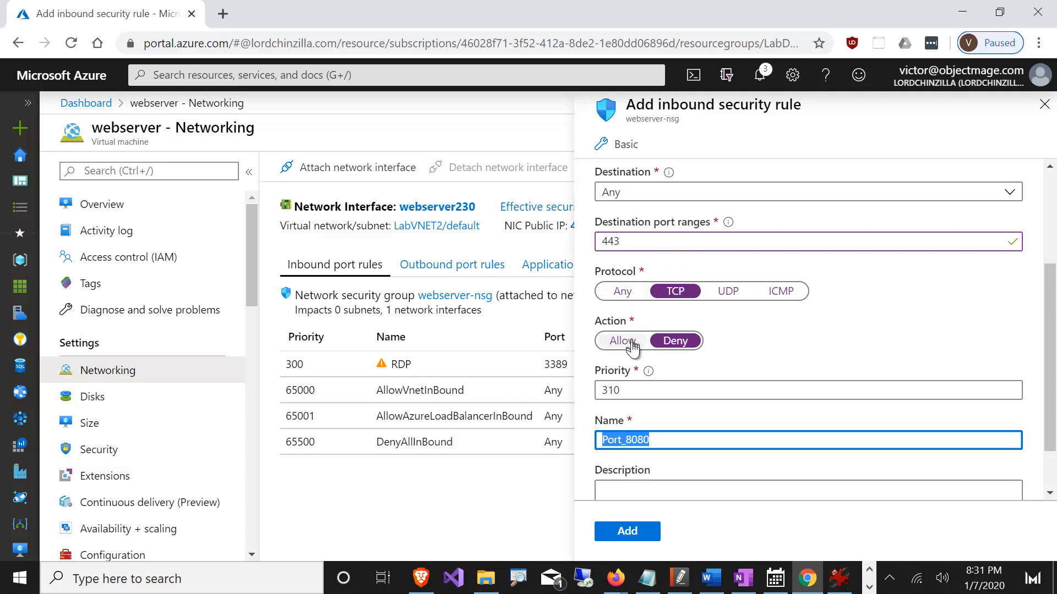
click(627, 341)
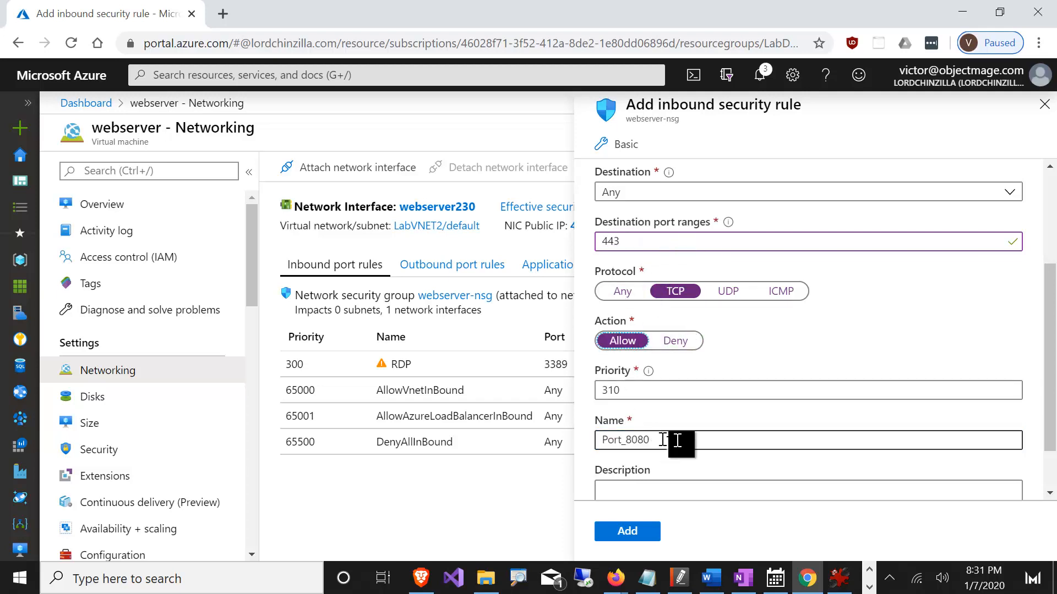
Name the inbound rule Allow_HTTPS and add it to the network security group
drag(677, 439, 589, 442)
text(Allow)
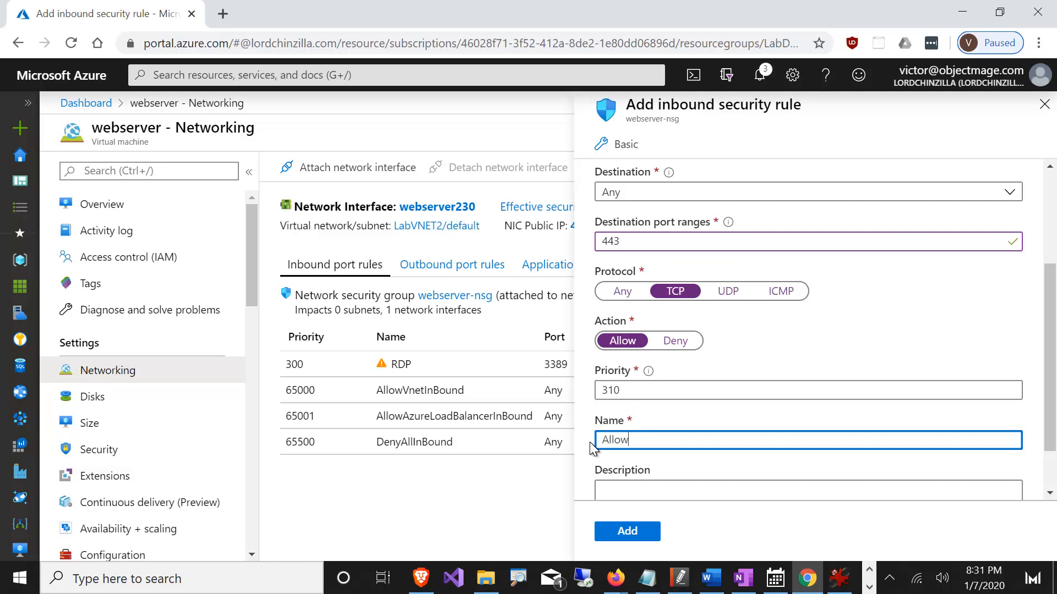
text( HTTPS)
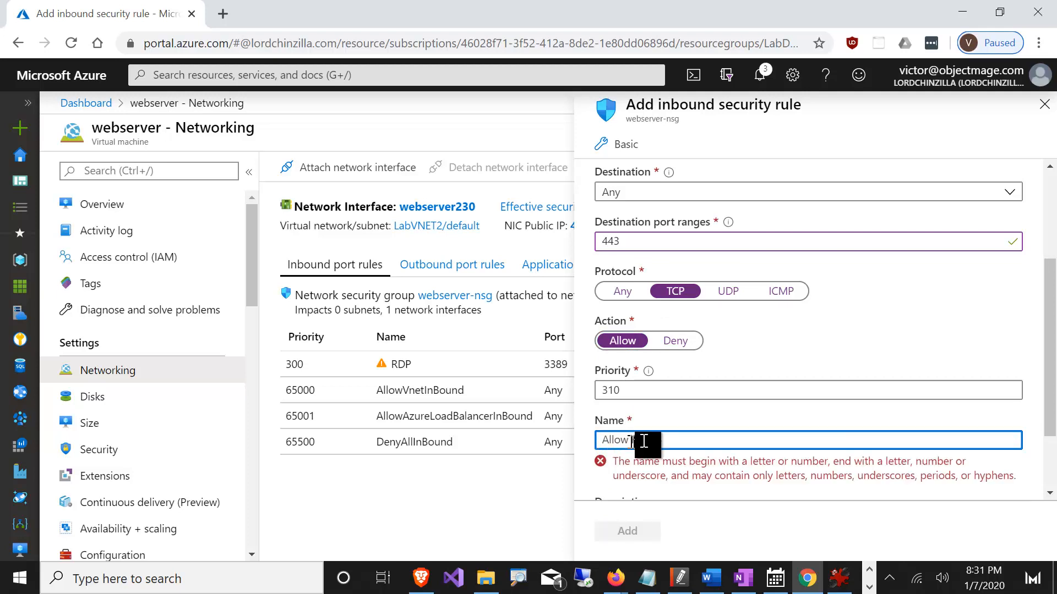
click(630, 438)
key(Delete)
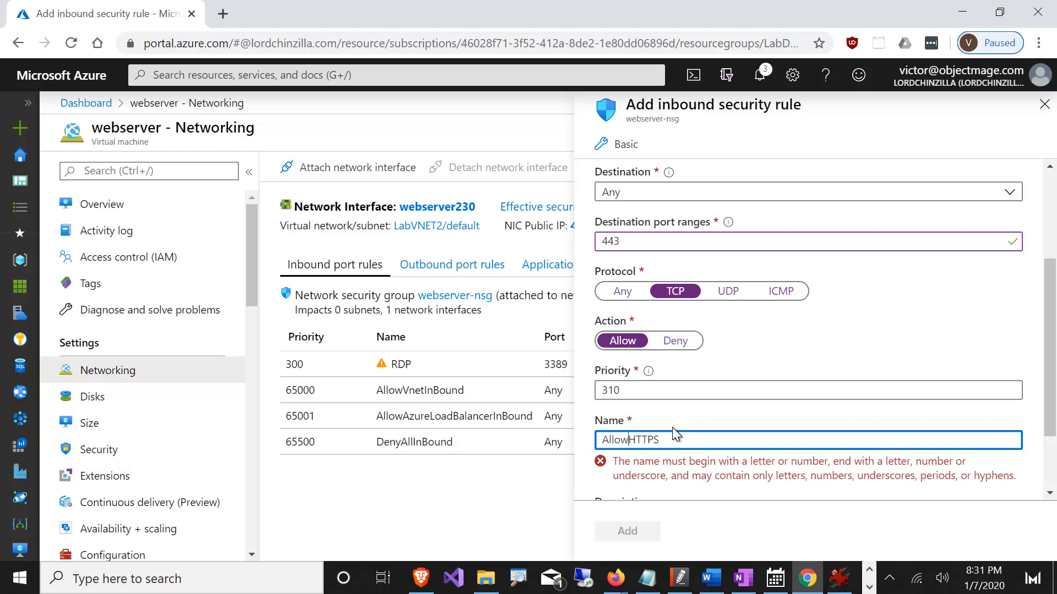
text(_)
key(Tab)
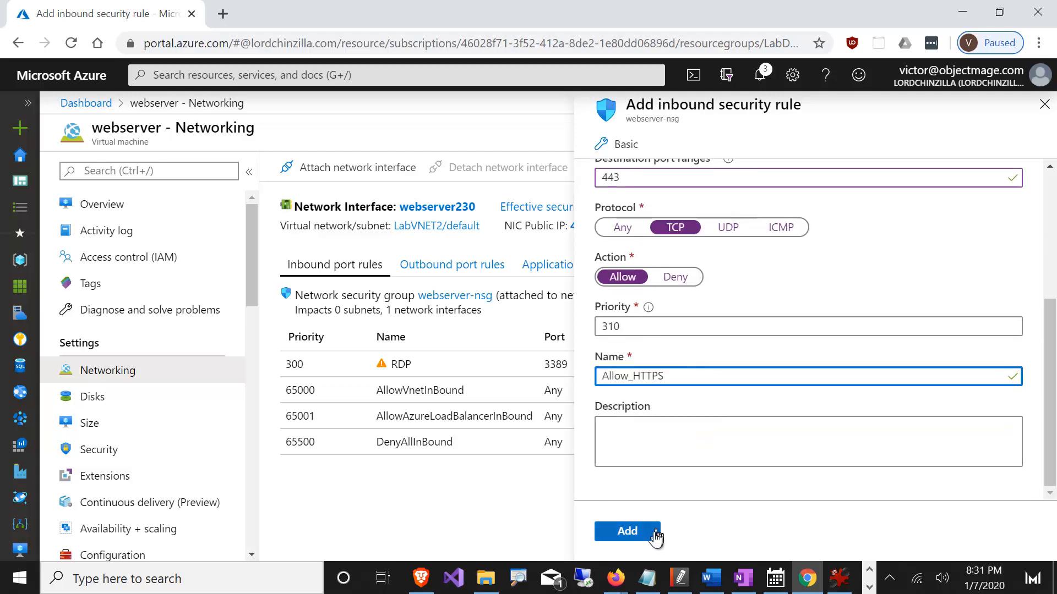
click(654, 537)
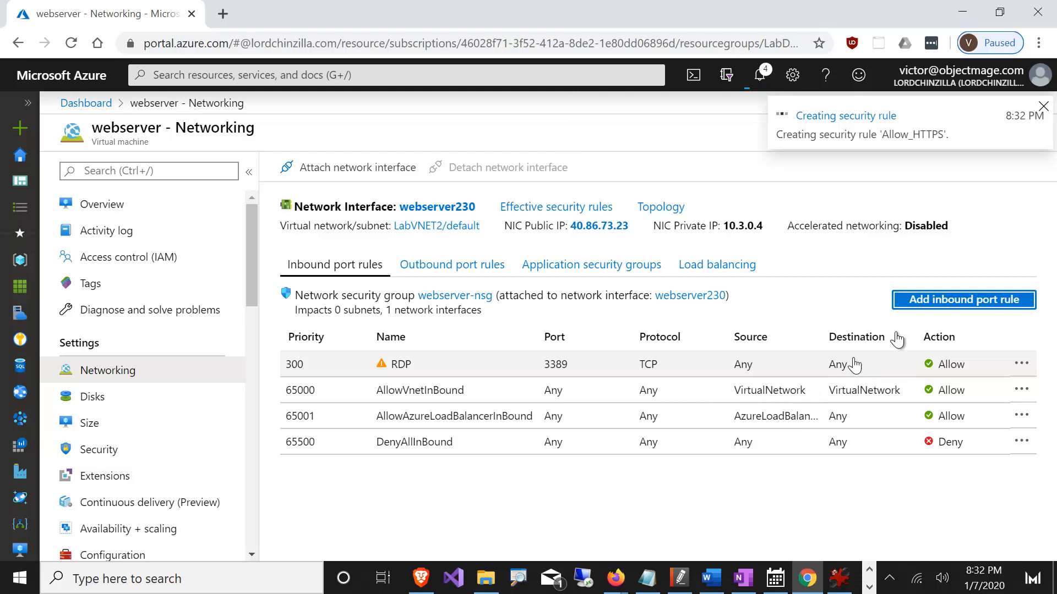
Start another inbound port rule with the Internet service tag as source, destination port 80, protocol TCP and action Deny
click(926, 306)
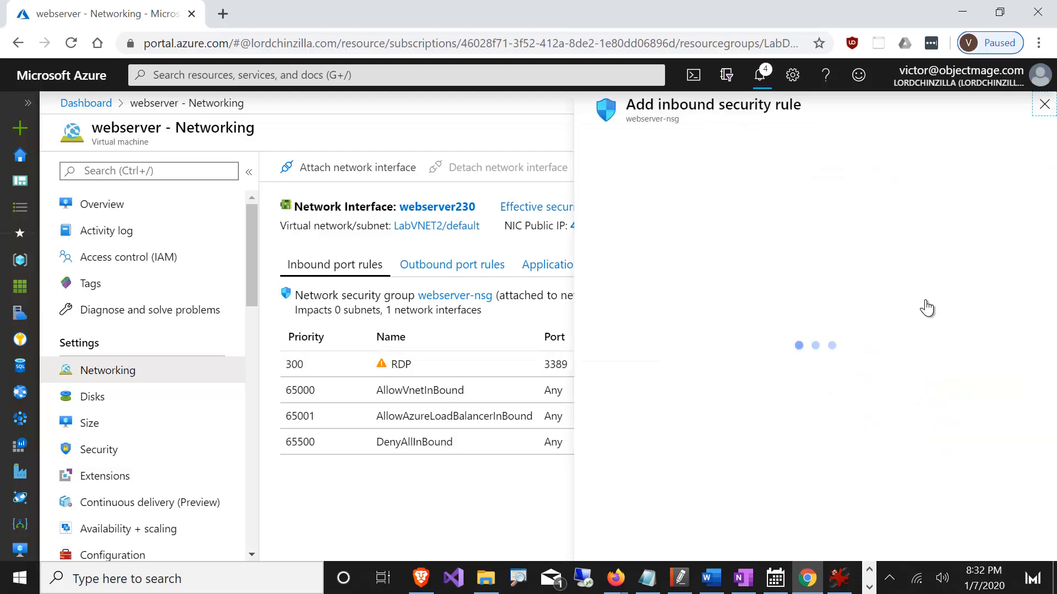
click(684, 214)
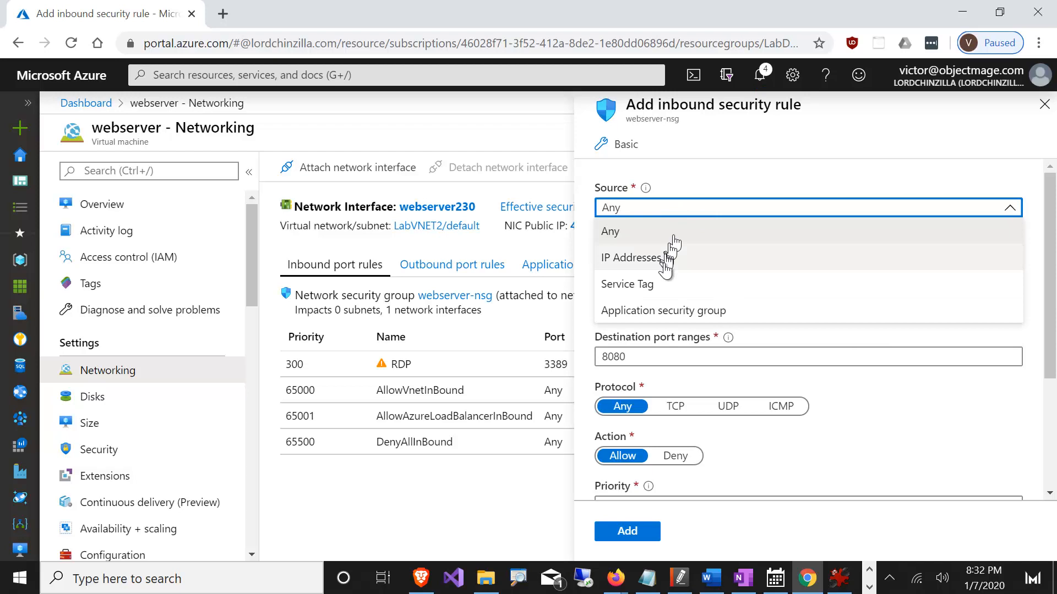
click(667, 285)
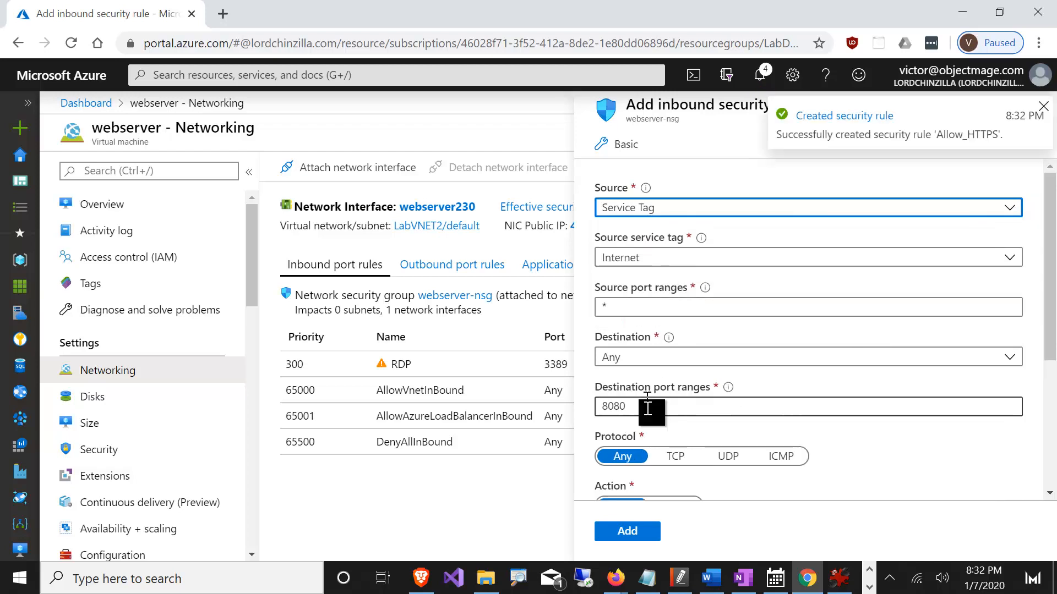
double_click(608, 407)
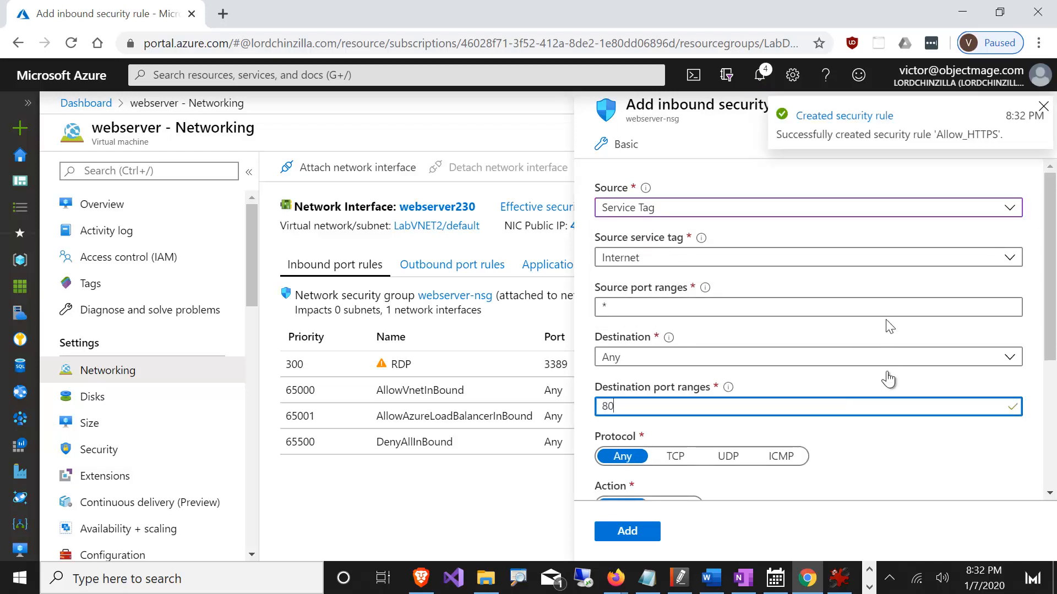
scroll(888, 380, down, 2)
click(676, 370)
click(676, 423)
scroll(764, 421, down, 1)
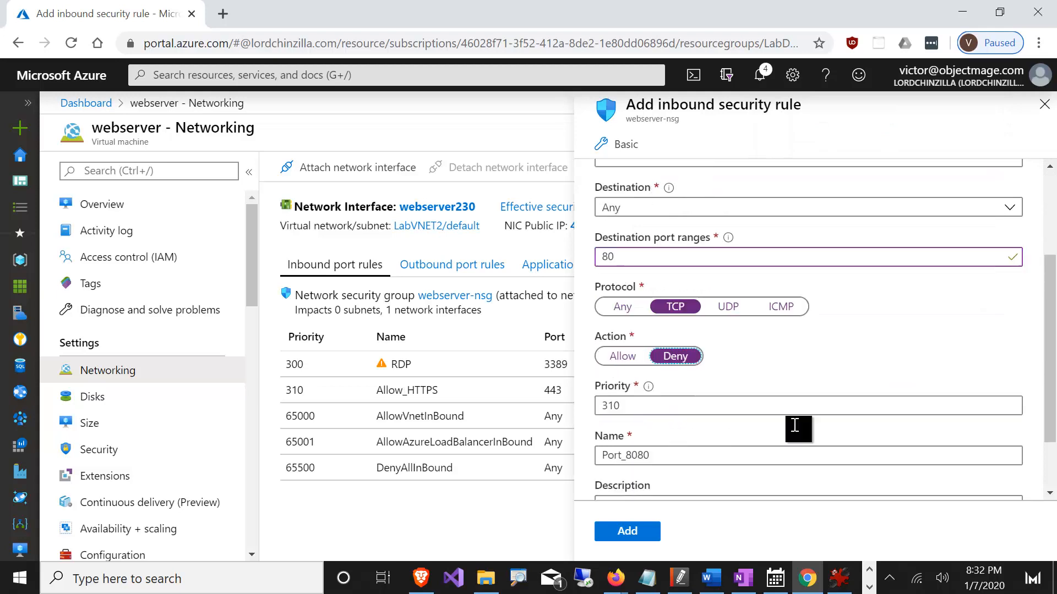
Name the port 80 rule Block80, set its priority to 320 and add it
scroll(794, 426, down, 1)
drag(676, 377, 601, 377)
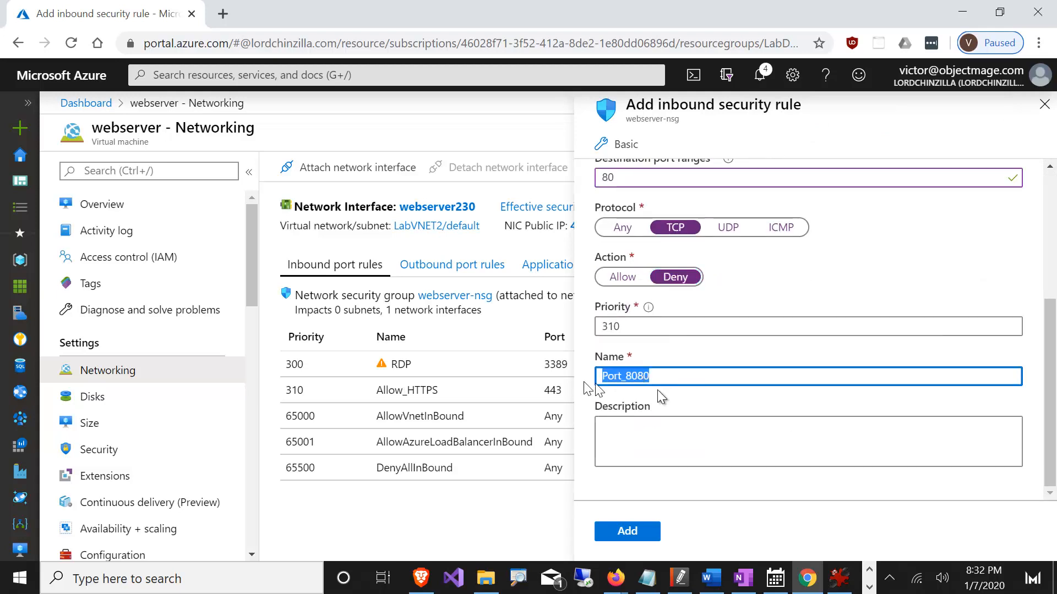
text(Bo)
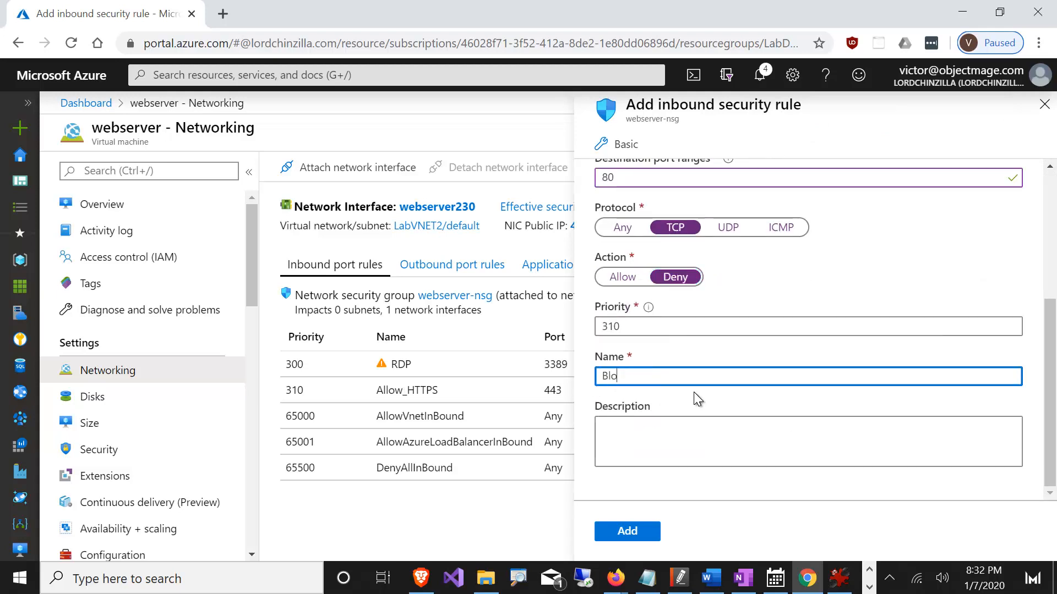
key(BackSpace)
text(lock)
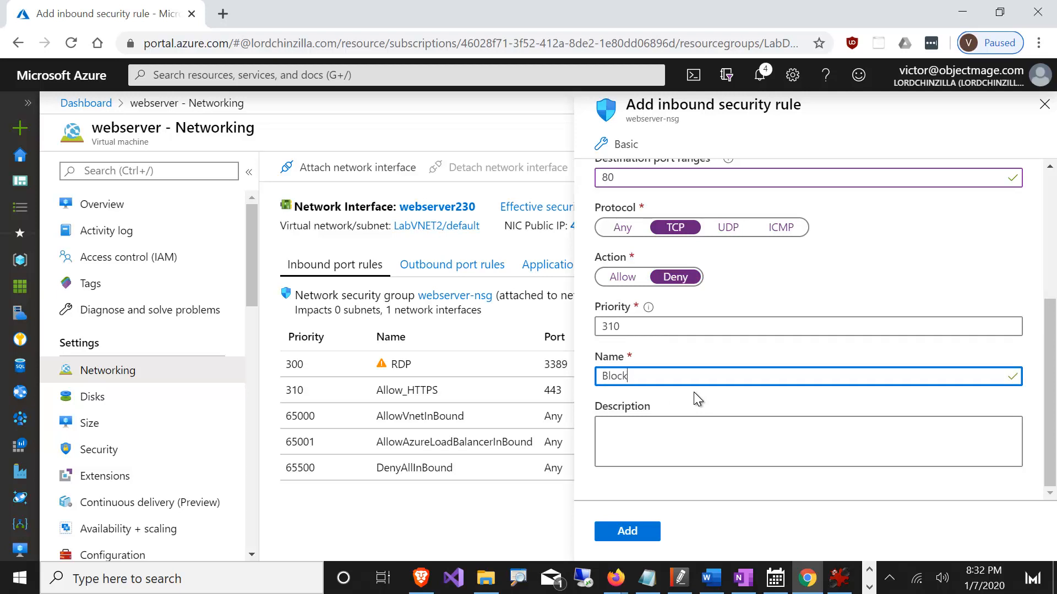
text(80)
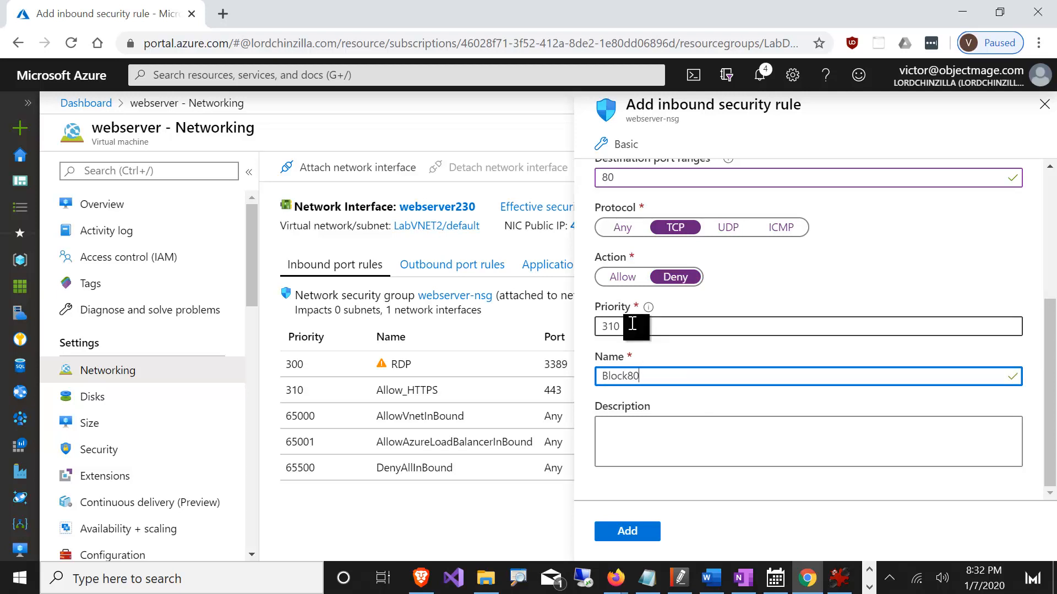
drag(607, 327, 636, 334)
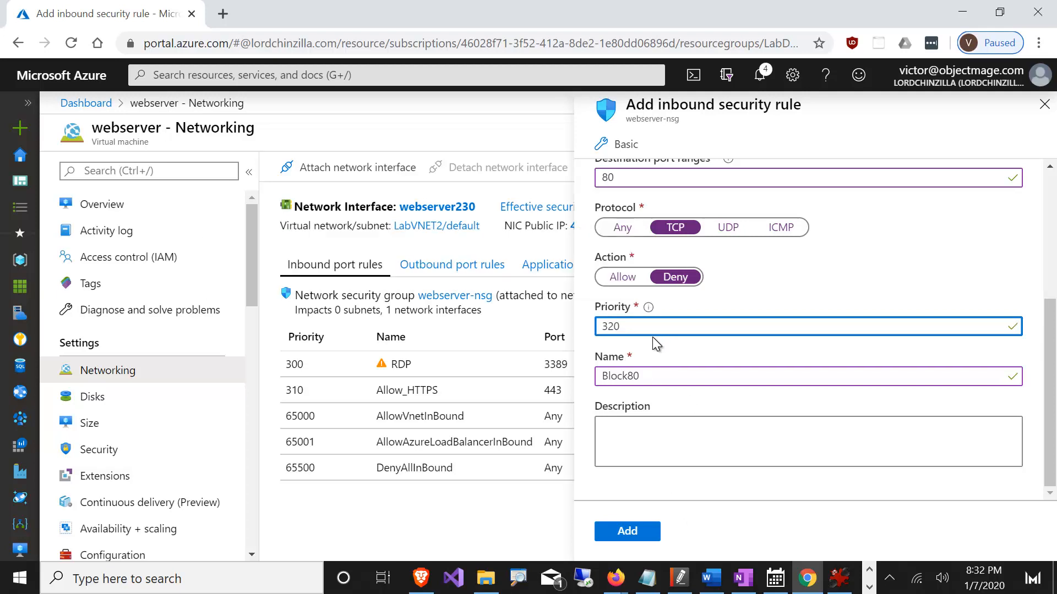
click(633, 530)
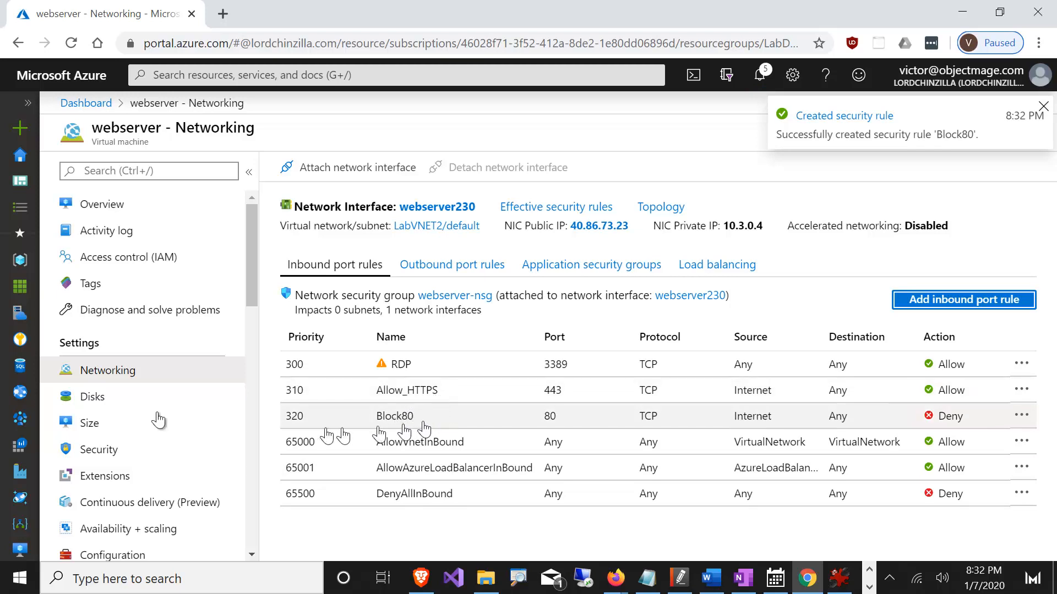
key(F10)
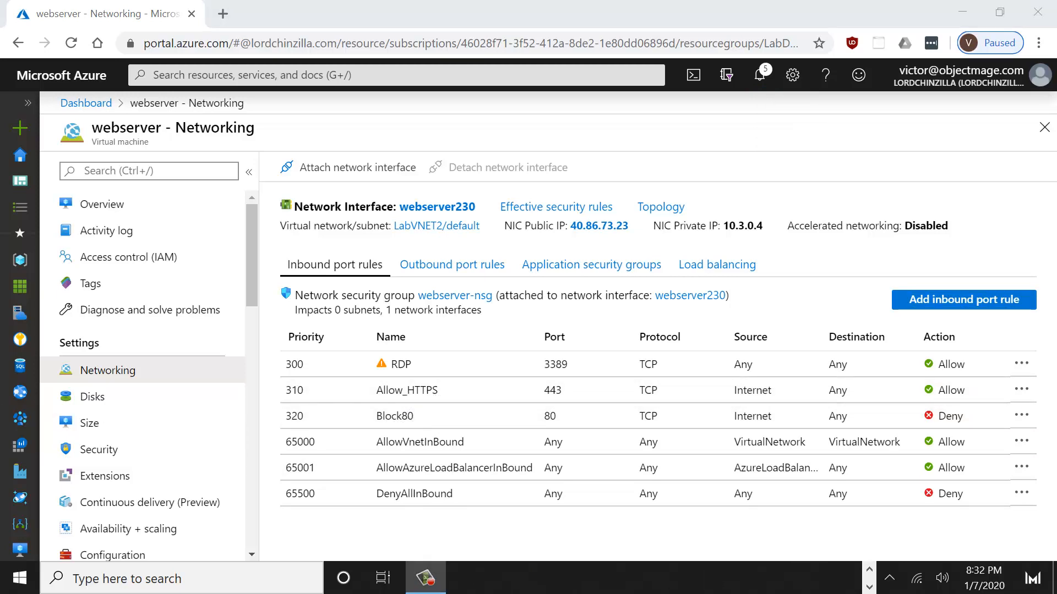